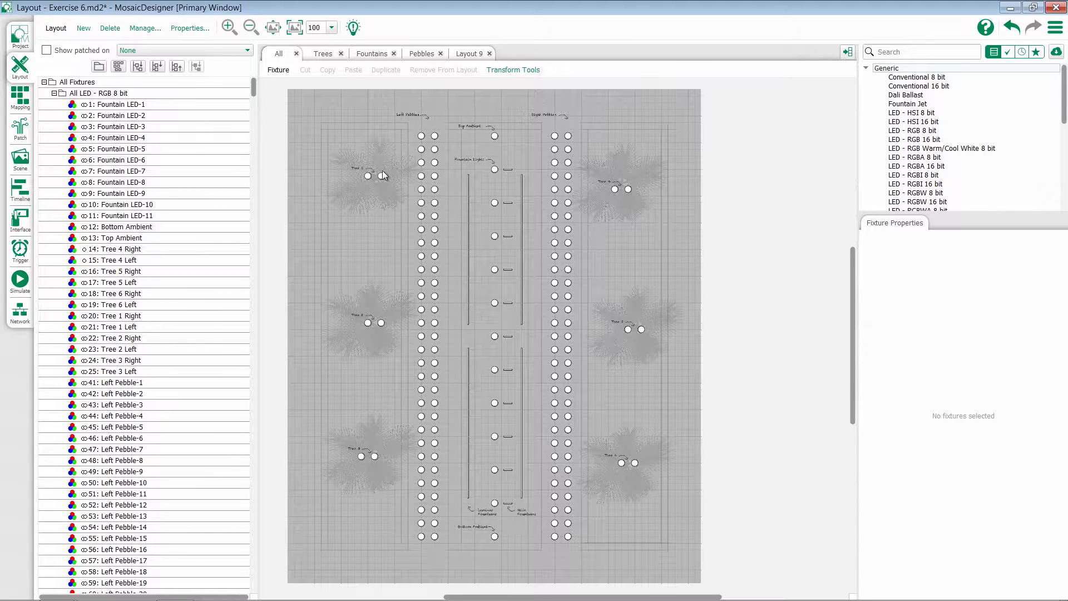
Duplicate the Color interface page while keeping its control keys, and name the copy Color 2
{"action": "left_click", "coordinate": [24, 230]}
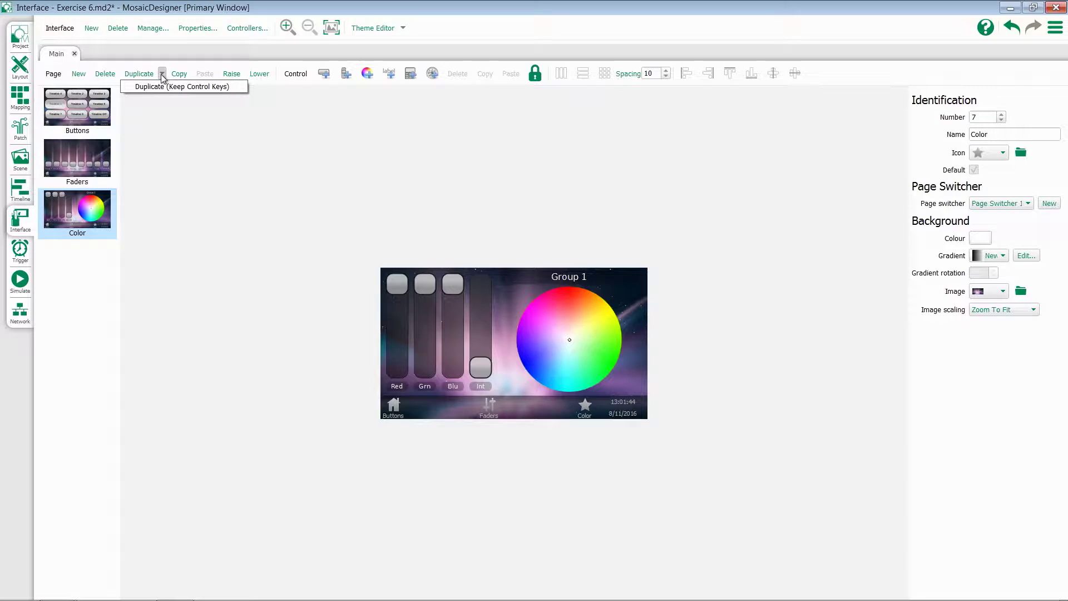
{"action": "left_click", "coordinate": [162, 75]}
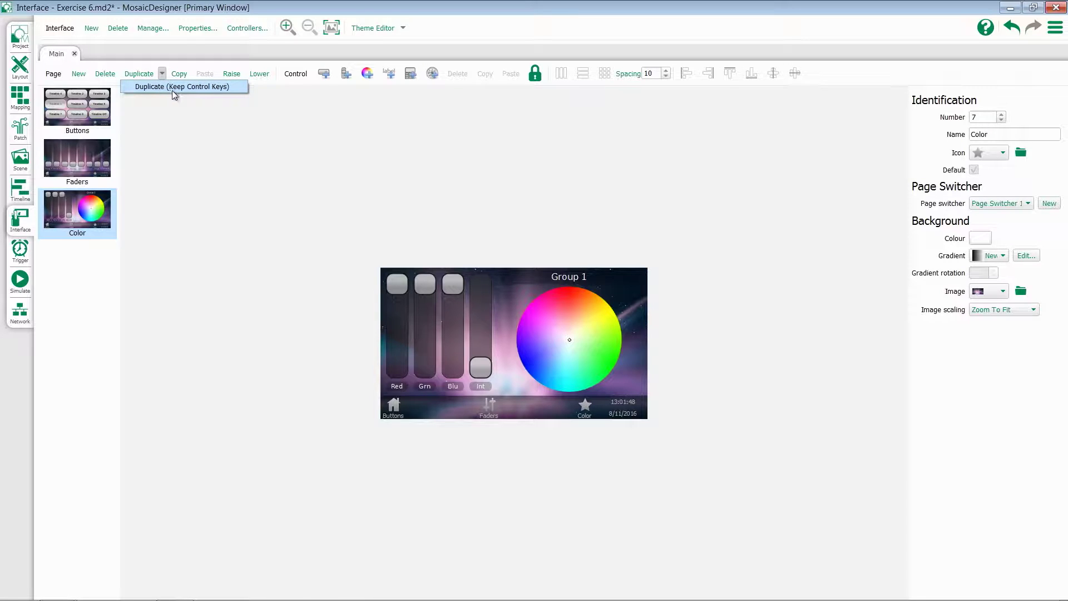
{"action": "left_click", "coordinate": [174, 95]}
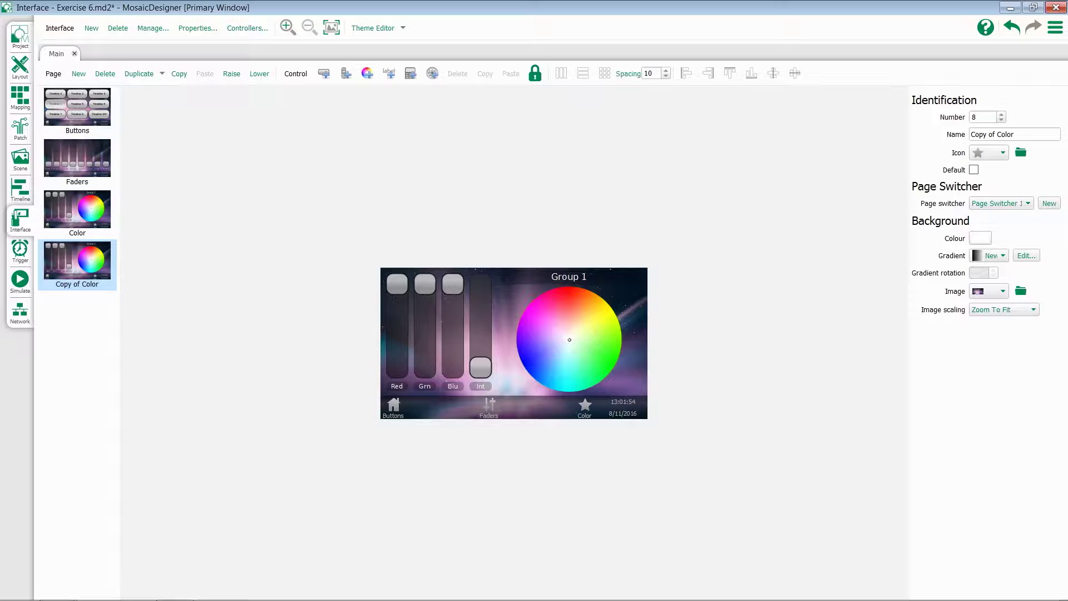
{"action": "triple_click", "coordinate": [981, 134]}
{"action": "type", "text": "Color 2"}
On the Color 2 page, set the Red slider's key to red002 and the Grn slider's key to grn002
{"action": "left_click", "coordinate": [400, 340]}
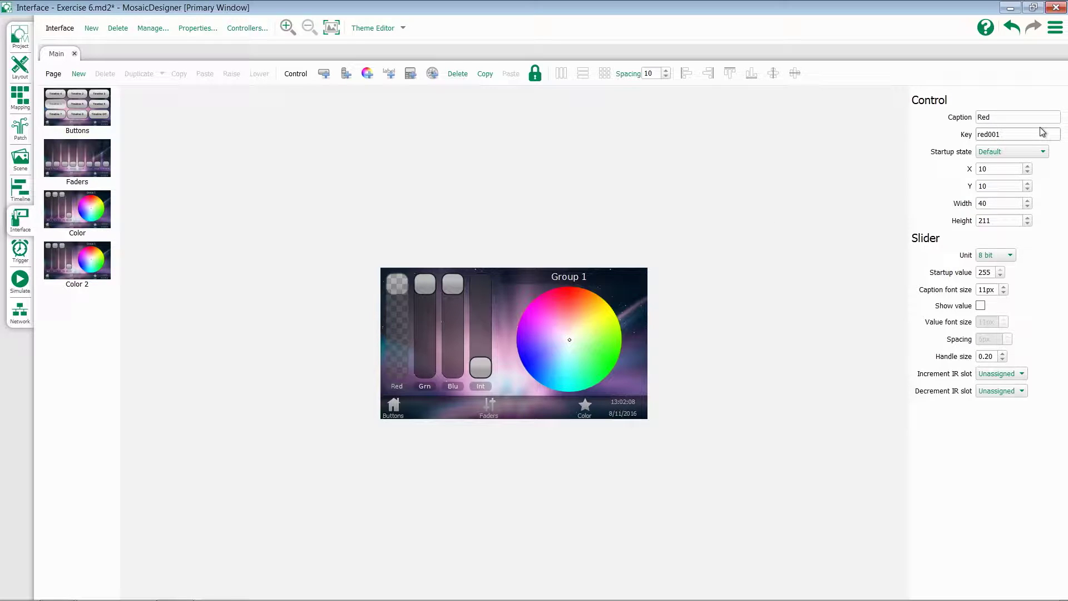
{"action": "type", "text": "2"}
{"action": "left_click", "coordinate": [436, 312]}
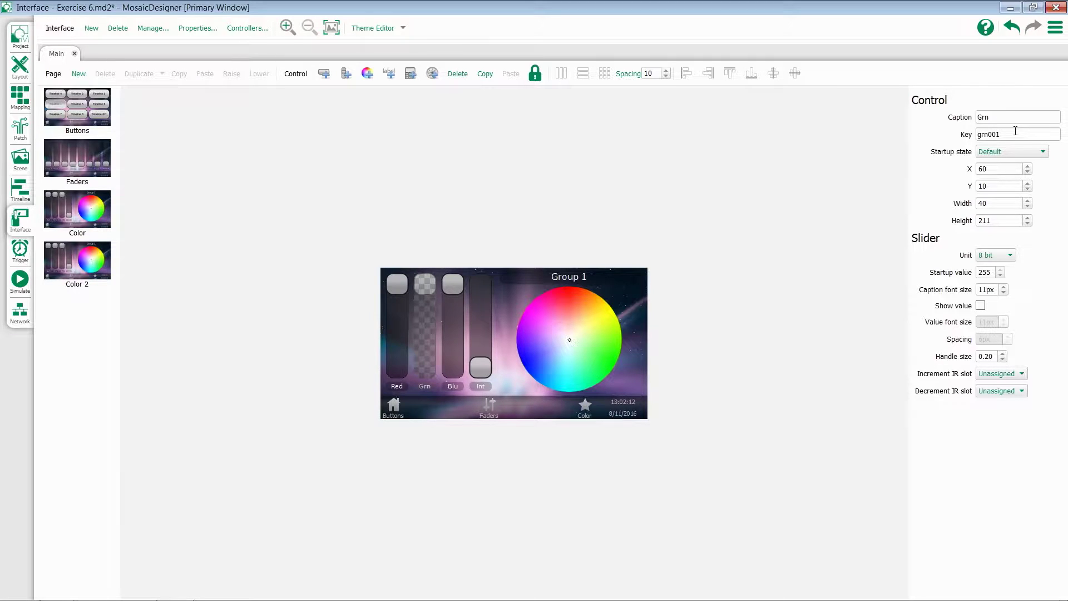
{"action": "double_click", "coordinate": [989, 133]}
{"action": "left_click", "coordinate": [1029, 138]}
{"action": "key", "text": "BackSpace"}
{"action": "type", "text": "2"}
Set the Blu slider's key to blu002 and the Int slider's key to int002 on the Color 2 page
{"action": "left_click", "coordinate": [452, 328]}
{"action": "left_click", "coordinate": [1029, 134]}
{"action": "key", "text": "BackSpace"}
{"action": "type", "text": "2"}
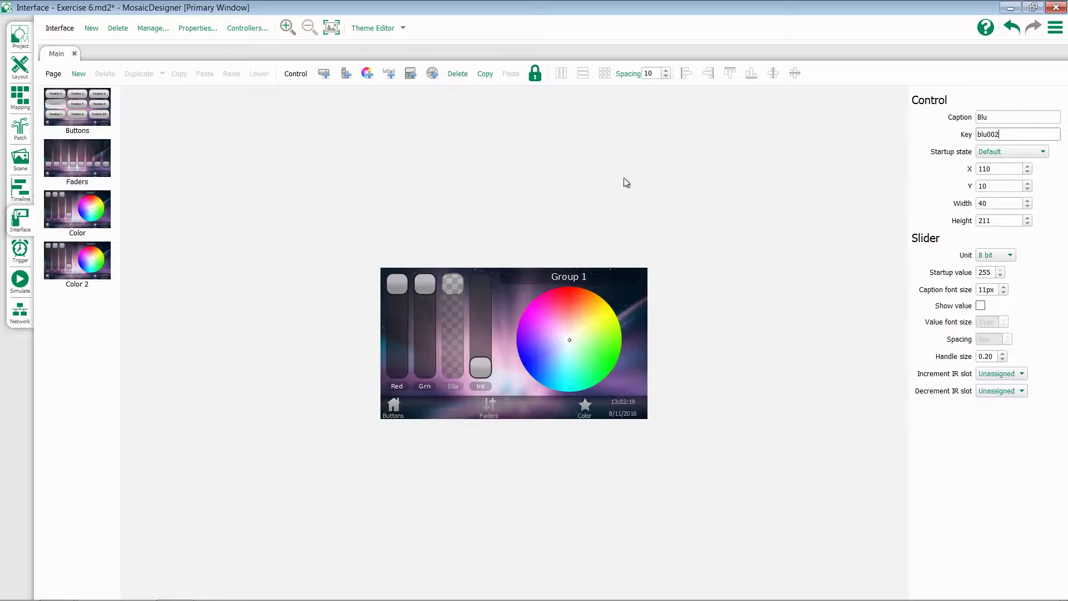
{"action": "left_click", "coordinate": [479, 328]}
{"action": "left_click", "coordinate": [1005, 134]}
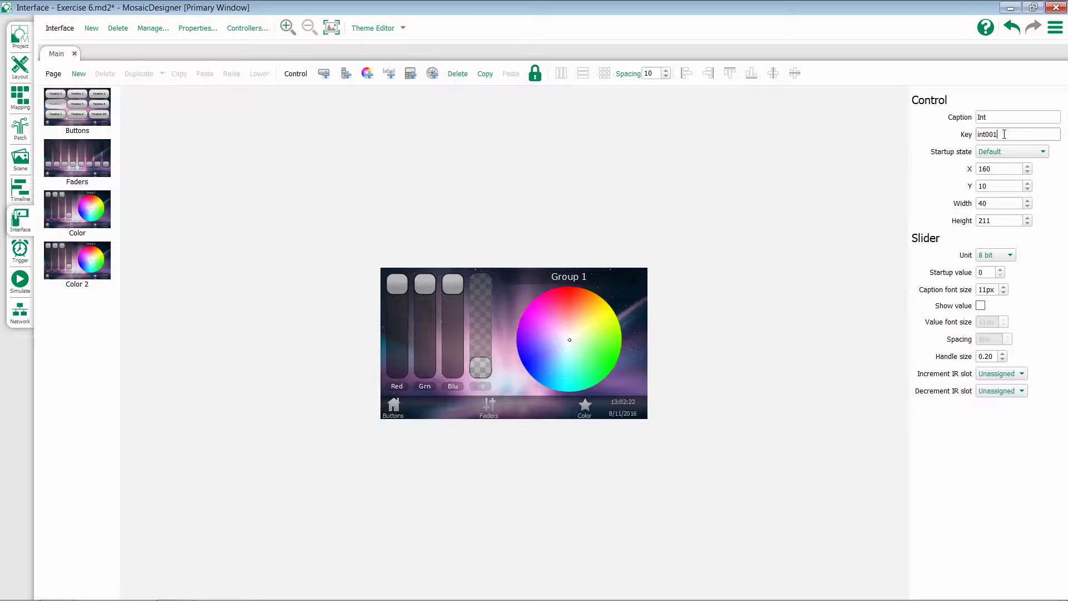
Set the key of the colour picker on the Color 2 page to colour002
{"action": "left_click", "coordinate": [602, 342]}
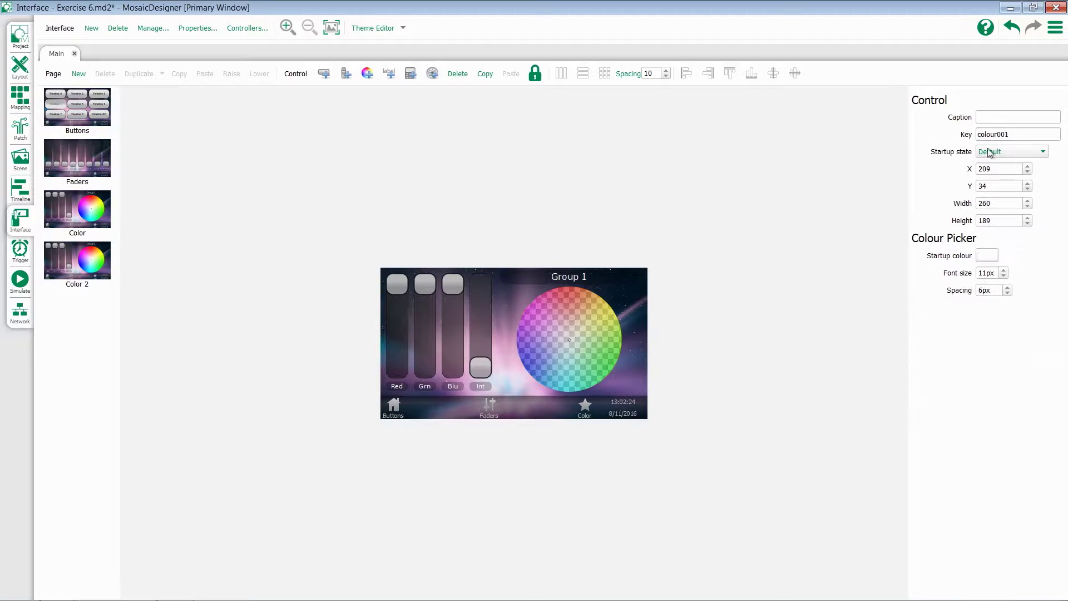
{"action": "left_click", "coordinate": [1032, 135]}
{"action": "key", "text": "BackSpace"}
{"action": "type", "text": "2"}
Change the caption of the label above the colour picker to Group 2, and compare the Color and Color 2 pages
{"action": "left_click", "coordinate": [581, 278]}
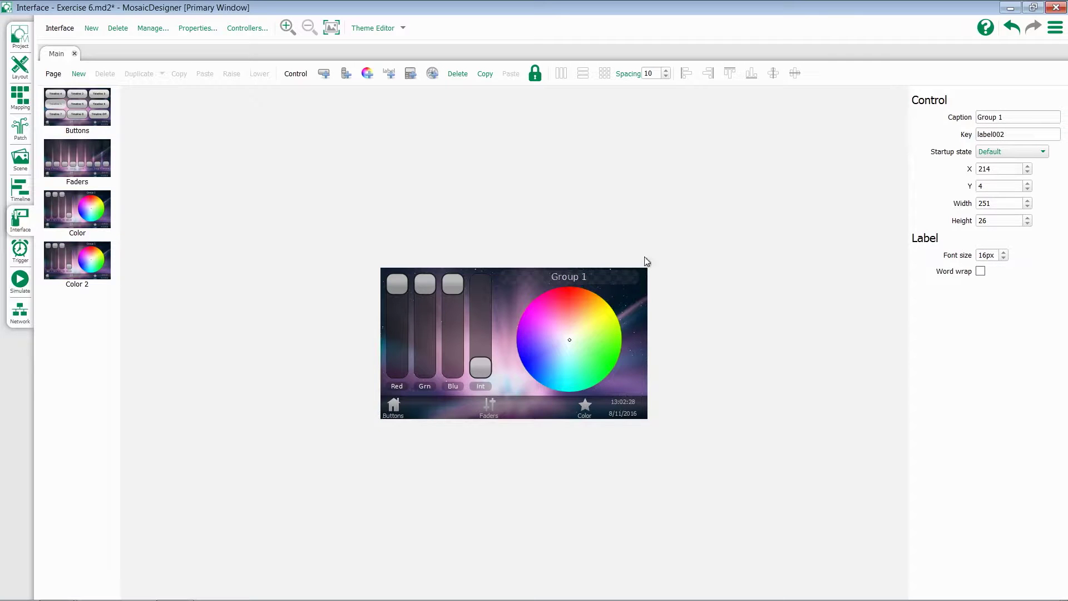
{"action": "left_click", "coordinate": [1024, 117]}
{"action": "type", "text": "2"}
{"action": "left_click", "coordinate": [636, 210]}
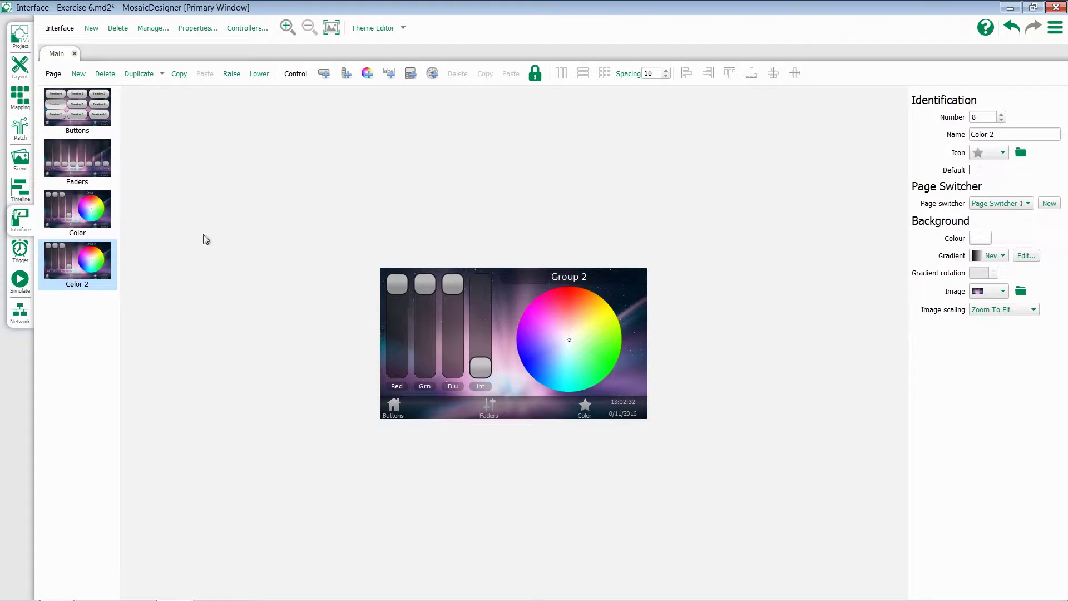
{"action": "left_click", "coordinate": [96, 215]}
{"action": "left_click", "coordinate": [87, 275]}
In the project's triggers, set the colour picker key of colour change trigger 7 to colour<3d>
{"action": "left_click", "coordinate": [28, 254]}
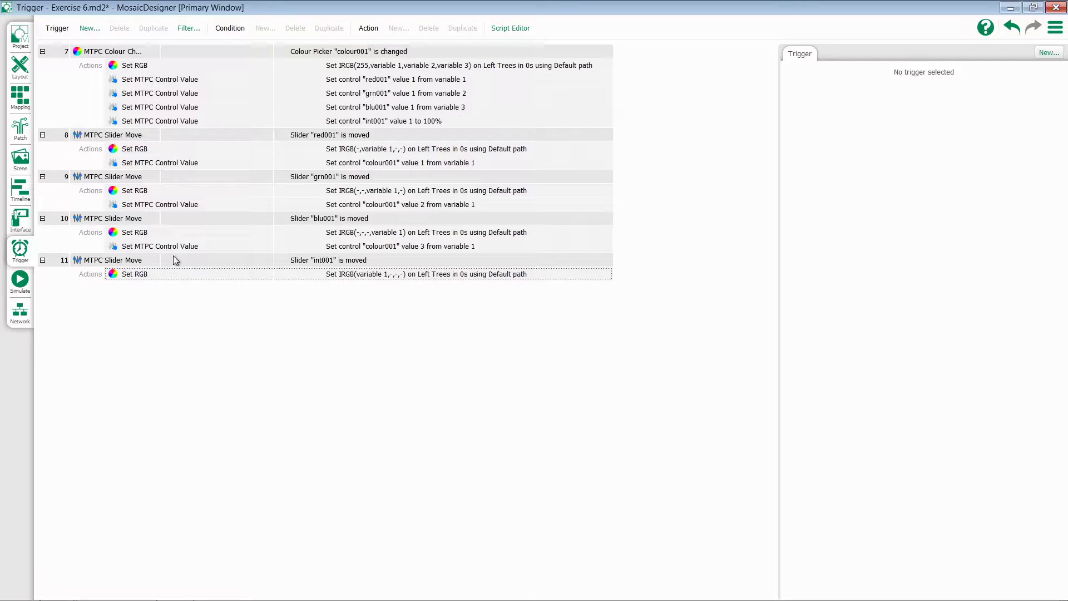
{"action": "left_click", "coordinate": [142, 51]}
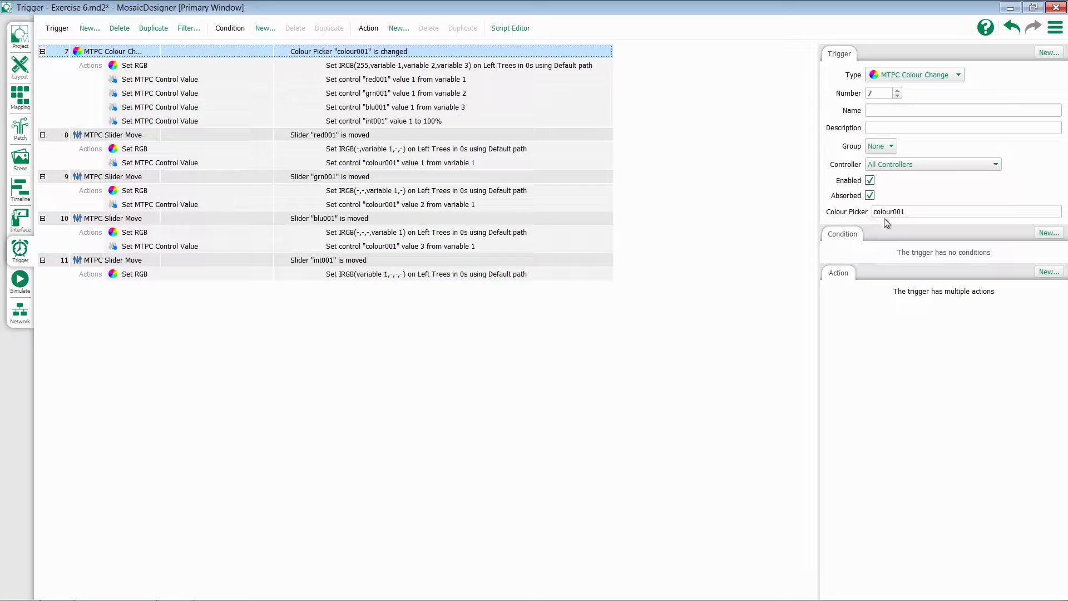
{"action": "left_click_drag", "start_coordinate": [890, 212], "coordinate": [921, 213]}
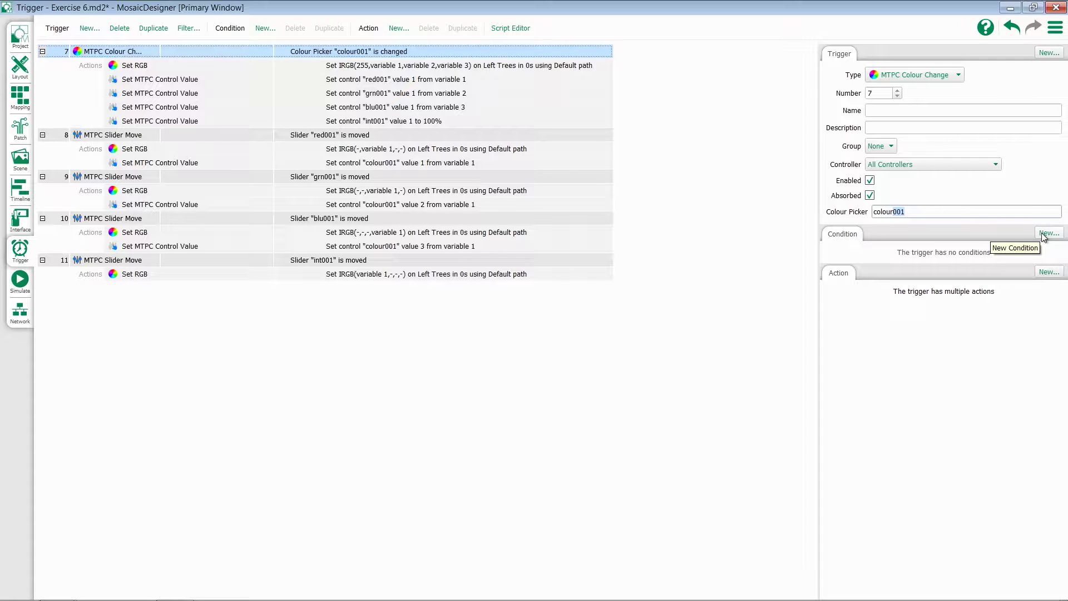
{"action": "type", "text": "<3d>"}
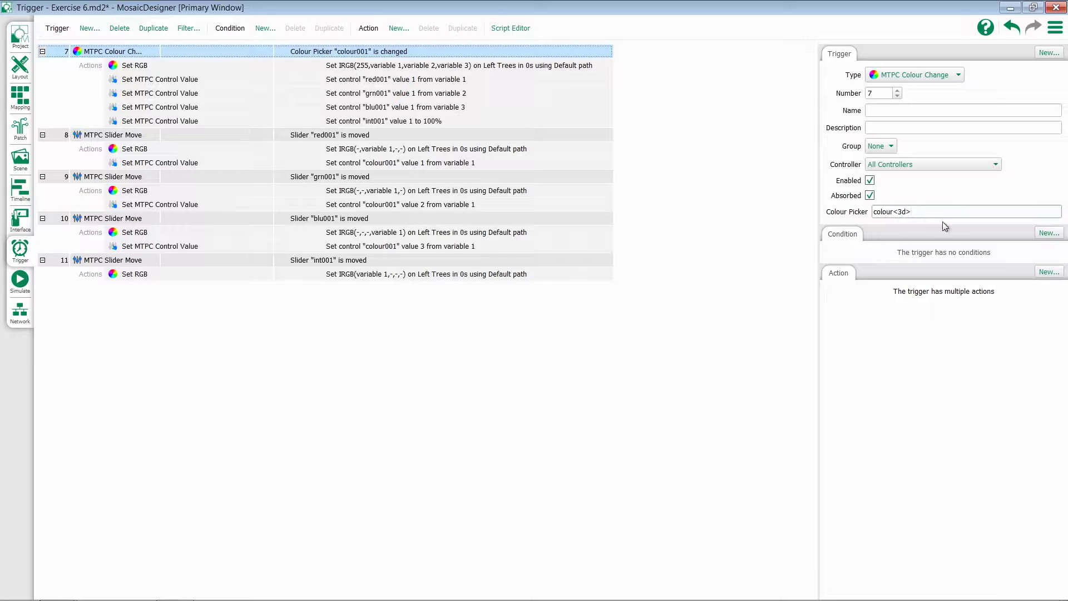
Make trigger 7's Set RGB action target the group from variable 1, with red, green and blue from variables 2, 3 and 4
{"action": "left_click", "coordinate": [533, 66]}
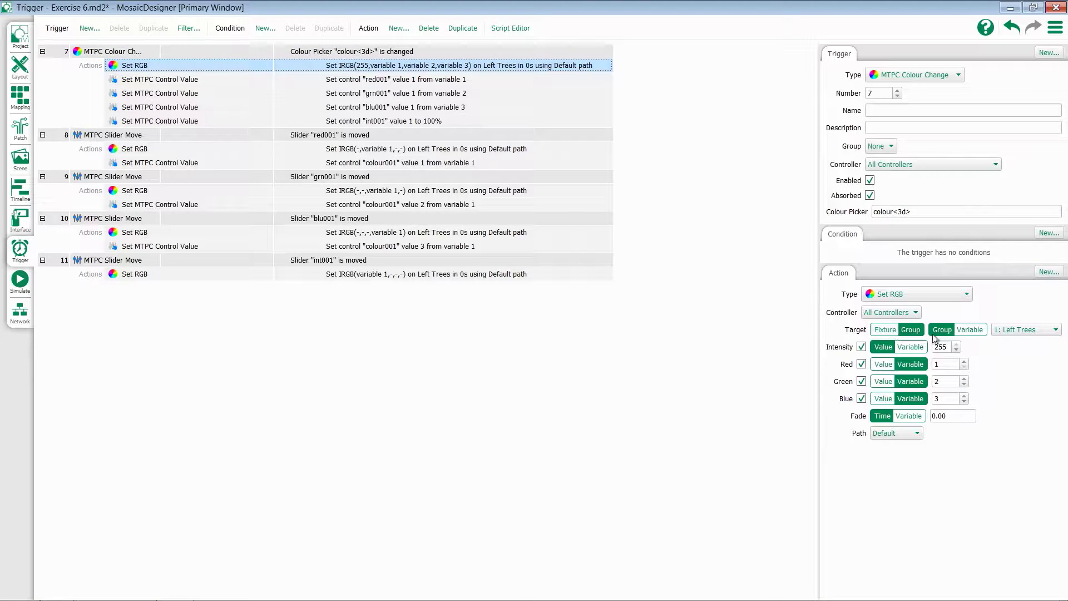
{"action": "left_click", "coordinate": [971, 330]}
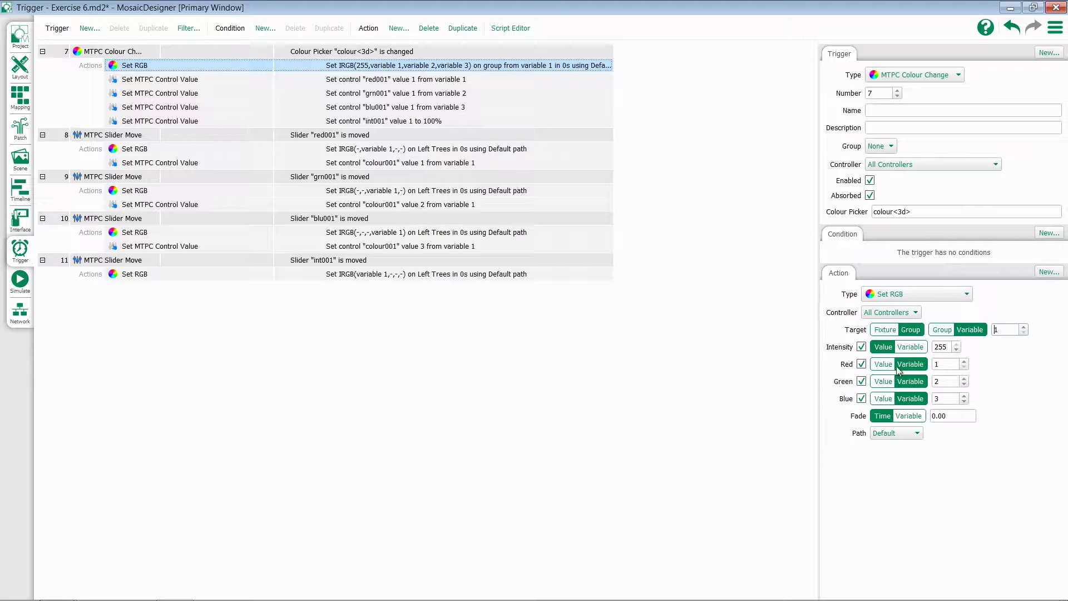
{"action": "left_click", "coordinate": [965, 361]}
{"action": "left_click", "coordinate": [965, 379]}
{"action": "left_click", "coordinate": [965, 396]}
Change trigger 7's red001 control value action to control red<3d> with its value from variable 2
{"action": "left_click", "coordinate": [191, 82]}
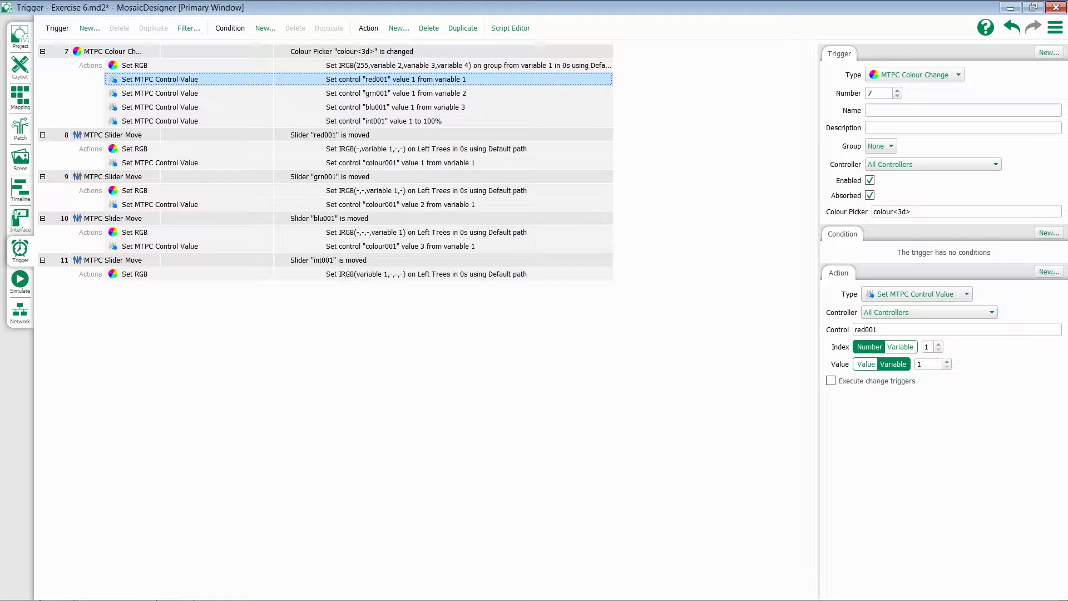
{"action": "left_click", "coordinate": [894, 330]}
{"action": "key", "text": "BackSpace"}
{"action": "key", "text": "BackSpace"}
{"action": "key", "text": "BackSpace"}
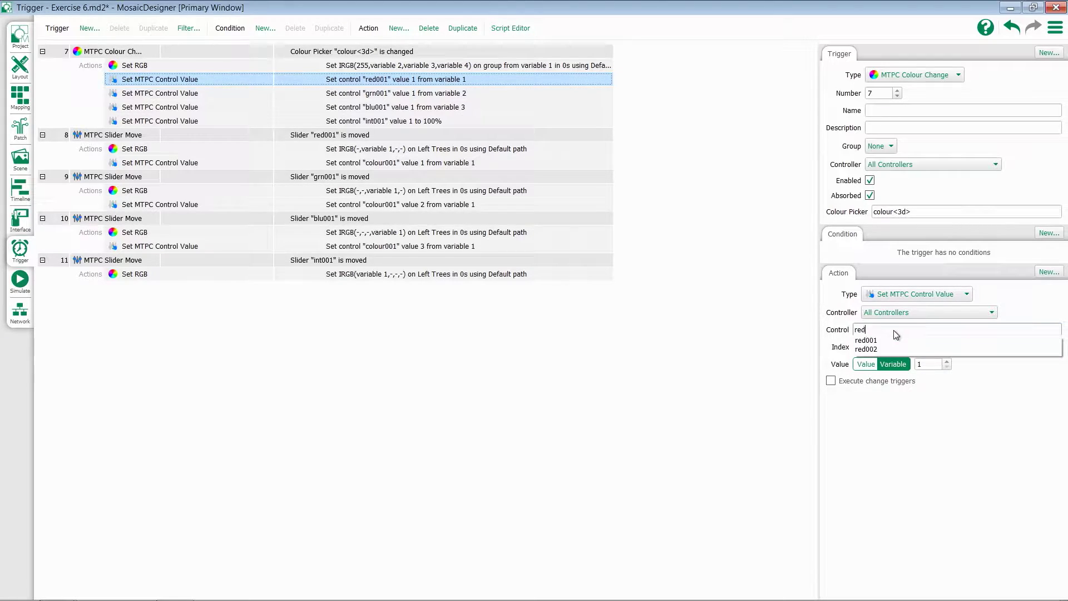
{"action": "type", "text": "<3d>"}
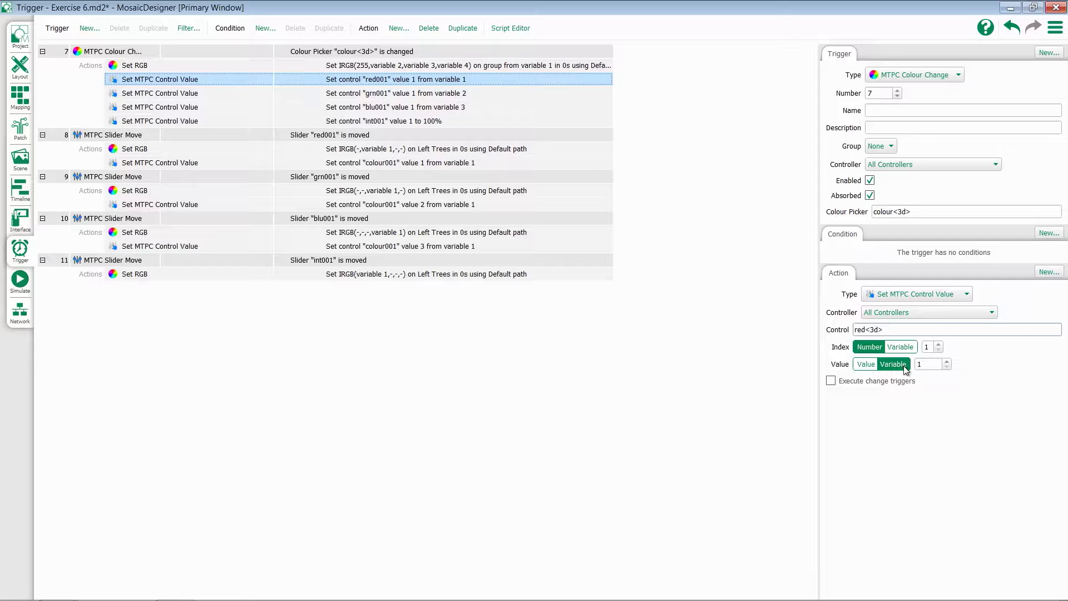
{"action": "left_click", "coordinate": [947, 363]}
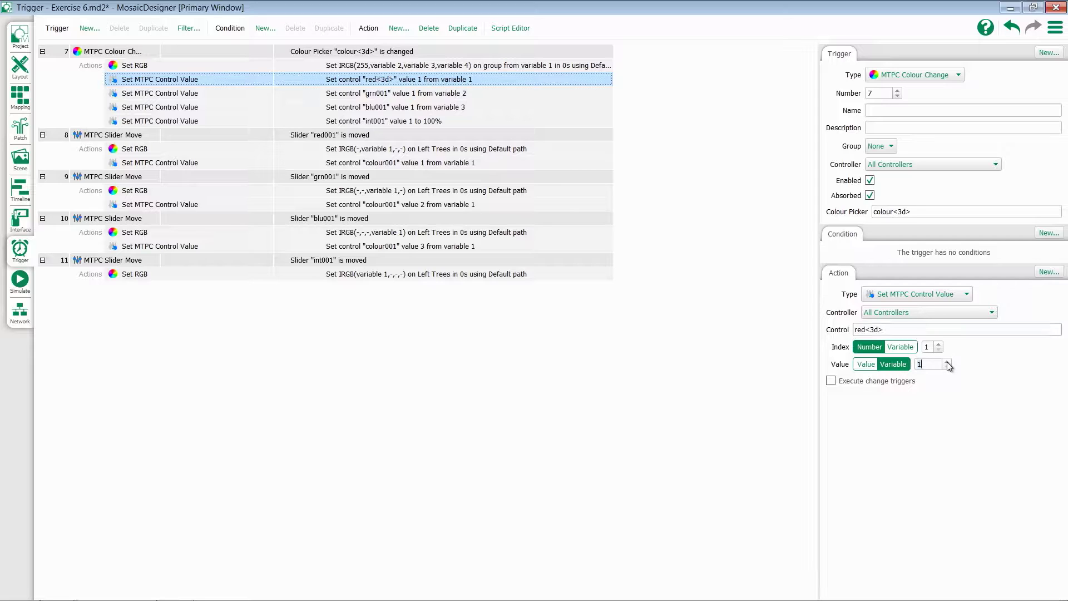
Change trigger 7's grn001 control value action to control grn<3d> with its value from variable 3
{"action": "left_click", "coordinate": [381, 96]}
{"action": "left_click", "coordinate": [908, 329]}
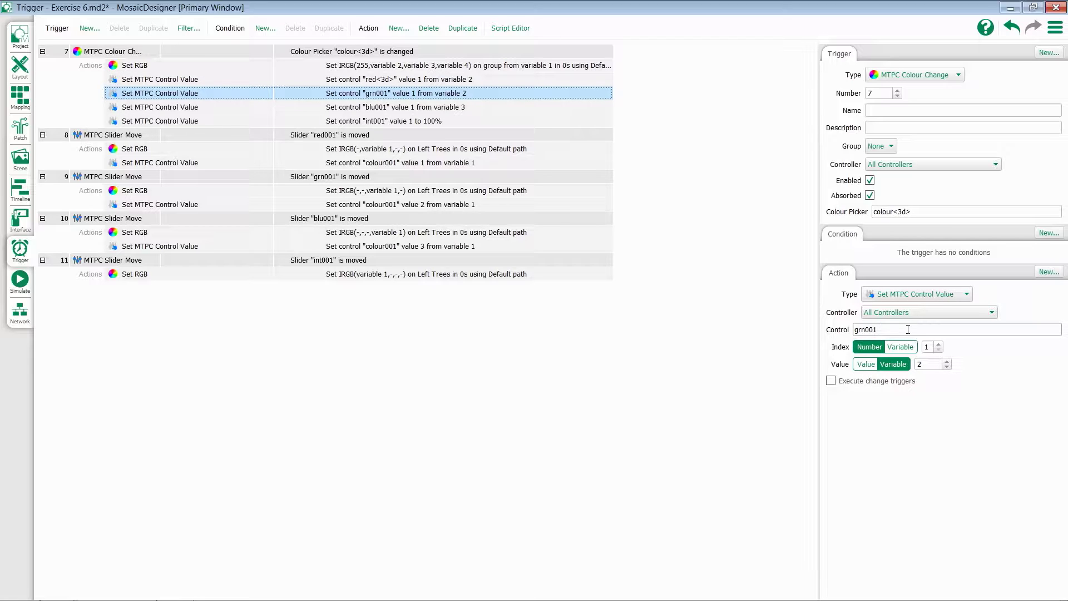
{"action": "key", "text": "BackSpace"}
{"action": "key", "text": "BackSpace"}
{"action": "key", "text": "BackSpace"}
{"action": "type", "text": "<3d>"}
{"action": "left_click", "coordinate": [948, 364]}
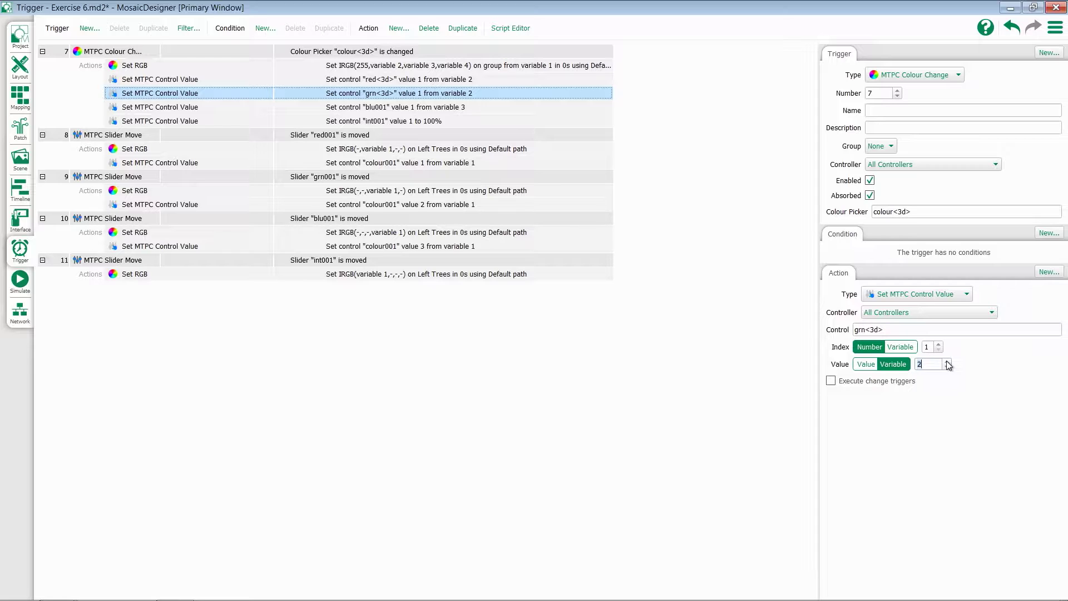
Change trigger 7's blu001 control value action to control blu<3d> with its value from variable 4
{"action": "left_click", "coordinate": [371, 109]}
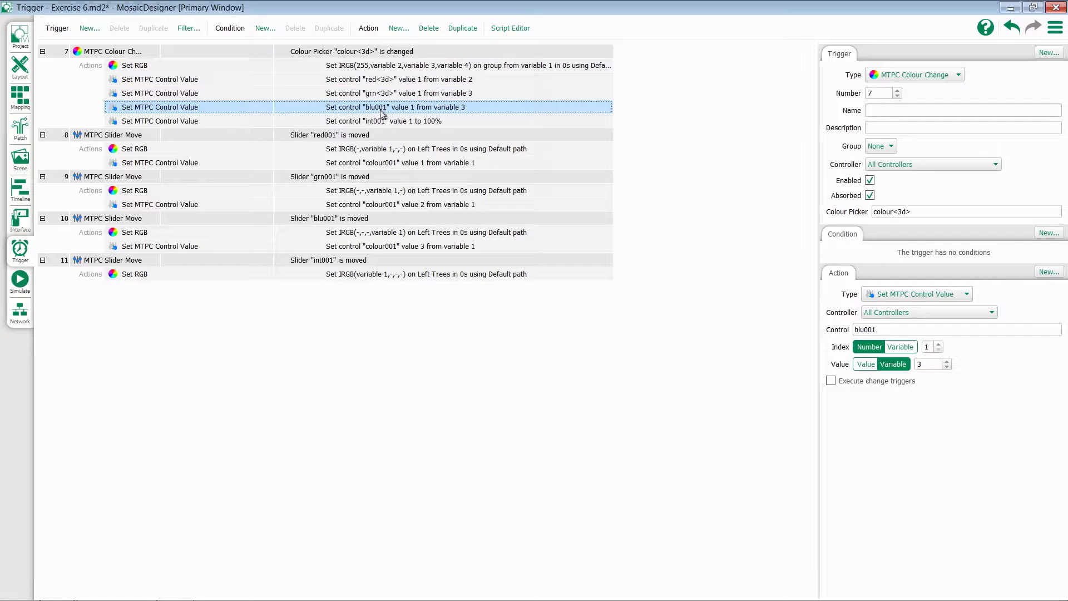
{"action": "left_click", "coordinate": [918, 331]}
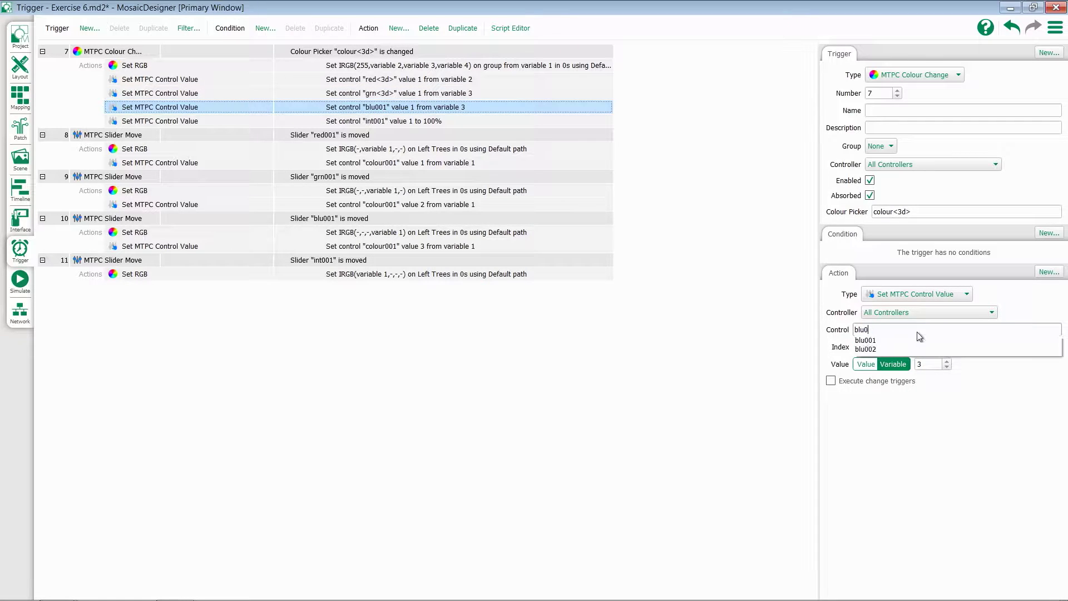
{"action": "key", "text": "BackSpace"}
{"action": "key", "text": "BackSpace"}
{"action": "key", "text": "BackSpace"}
{"action": "type", "text": "<3d>"}
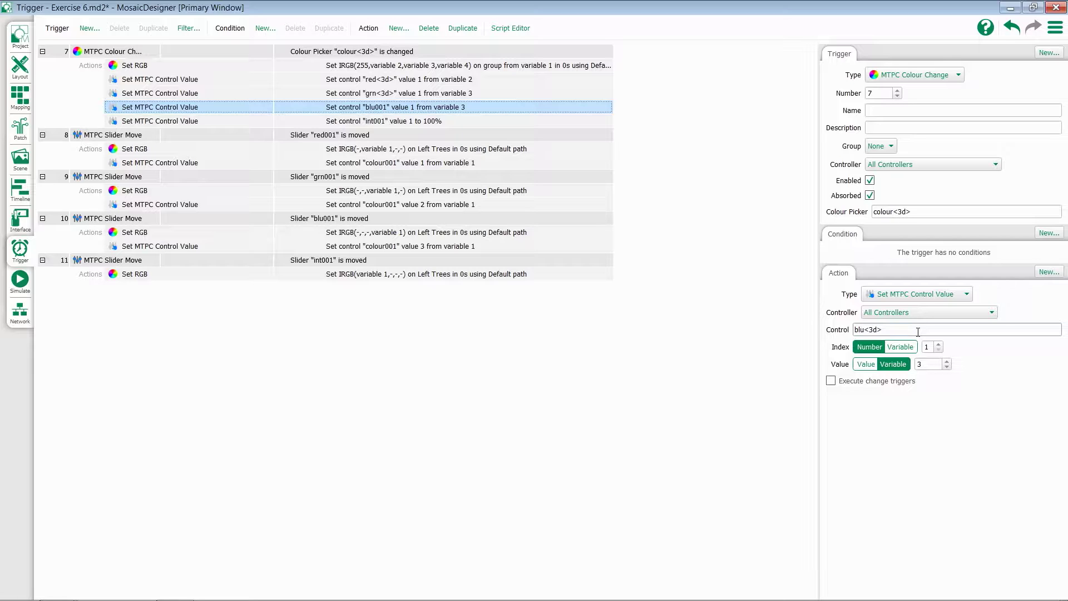
{"action": "left_click", "coordinate": [946, 363]}
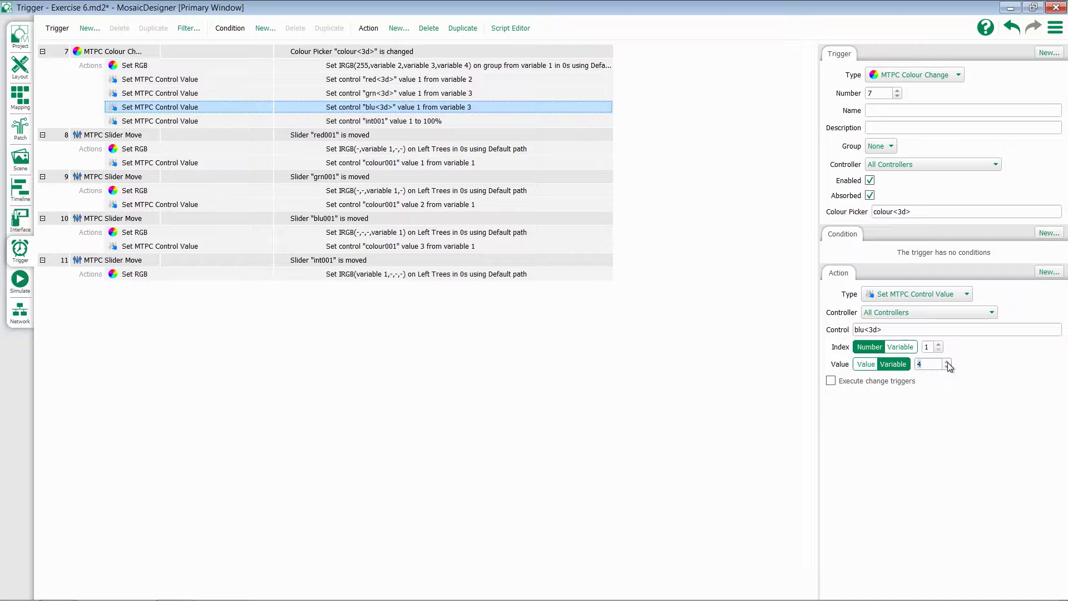
Try to change the control key in trigger 7's int001 control value action to int<3d>
{"action": "left_click", "coordinate": [416, 118]}
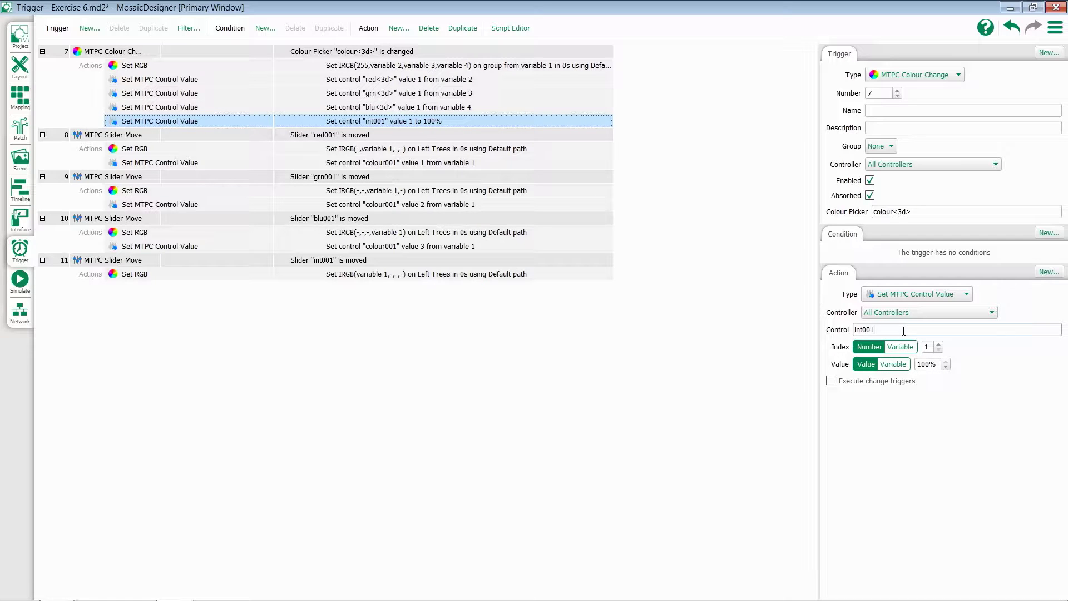
{"action": "key", "text": "BackSpace"}
{"action": "key", "text": "BackSpace"}
{"action": "key", "text": "BackSpace"}
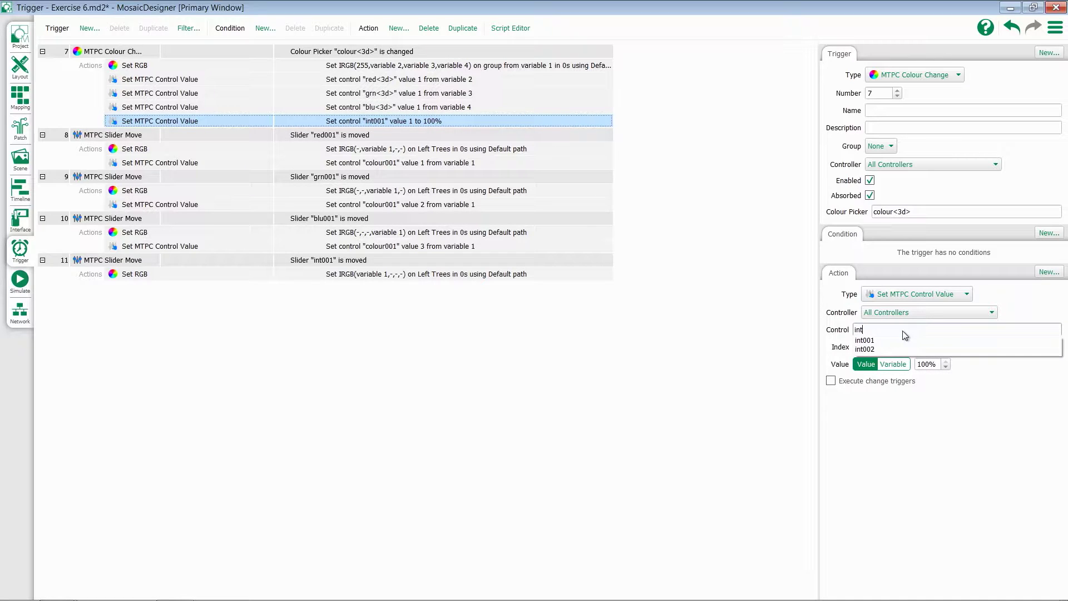
{"action": "type", "text": "<3d>"}
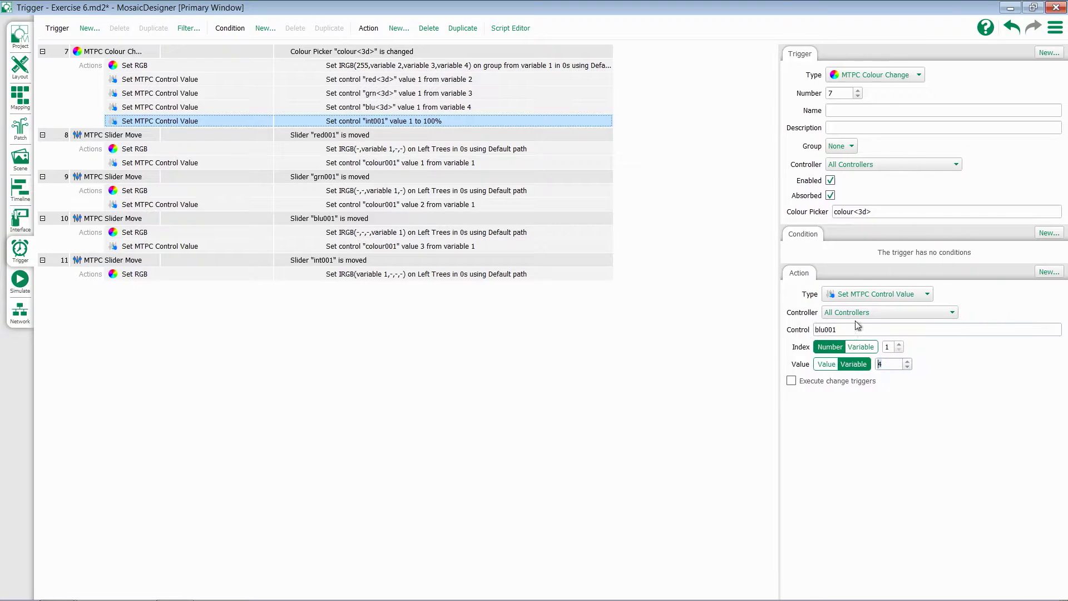
Set the slider key of slider move trigger 8 to red<3d>
{"action": "left_click", "coordinate": [387, 140]}
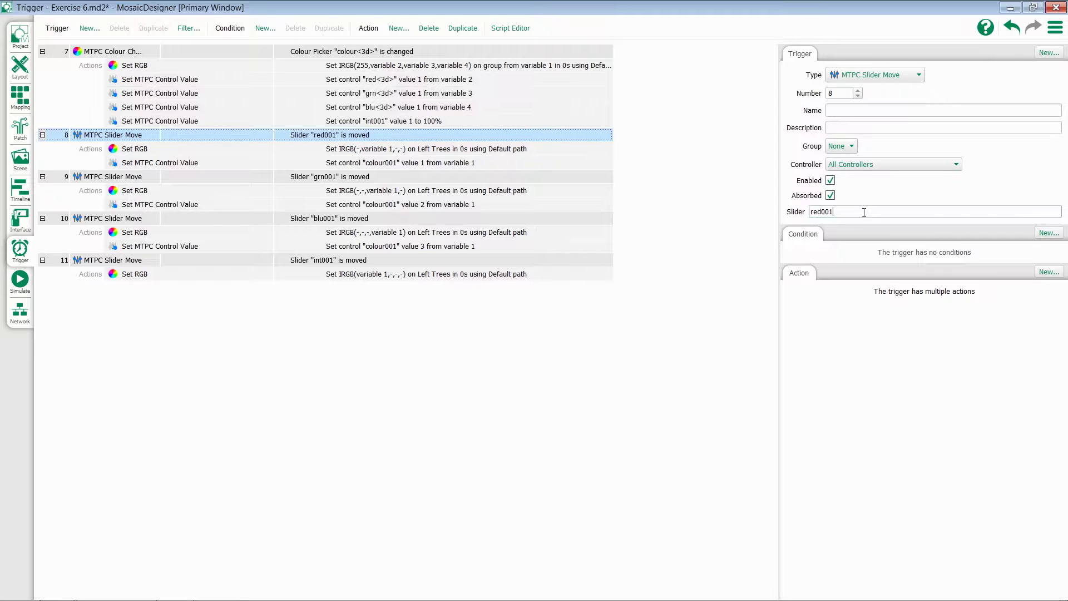
{"action": "key", "text": "BackSpace"}
{"action": "key", "text": "BackSpace"}
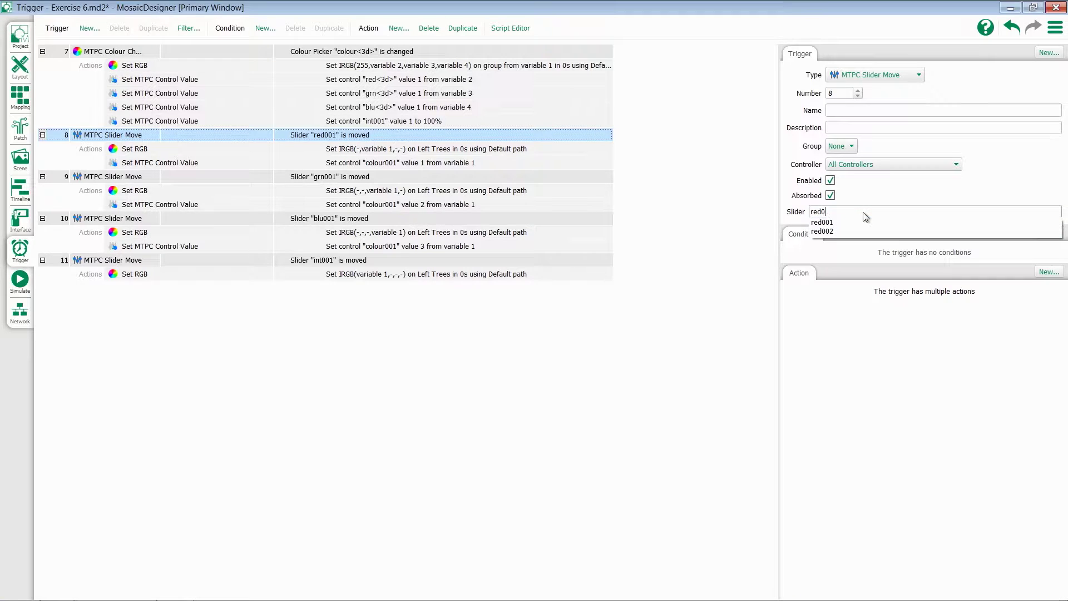
{"action": "type", "text": "<3d>"}
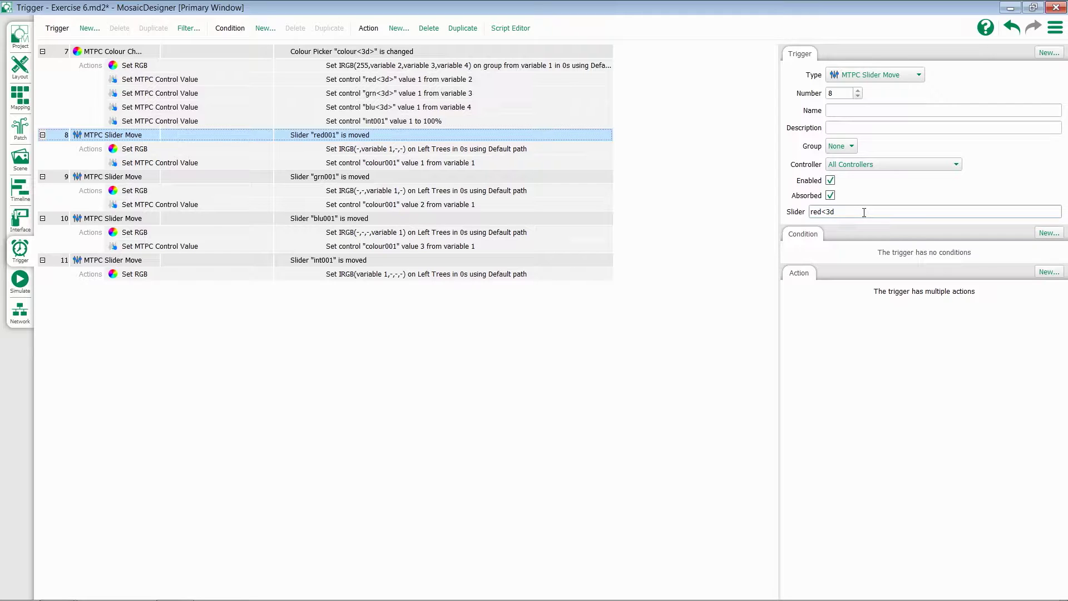
Make trigger 8's Set RGB action target the group from variable 1 and take its red value from variable 2
{"action": "left_click", "coordinate": [432, 149]}
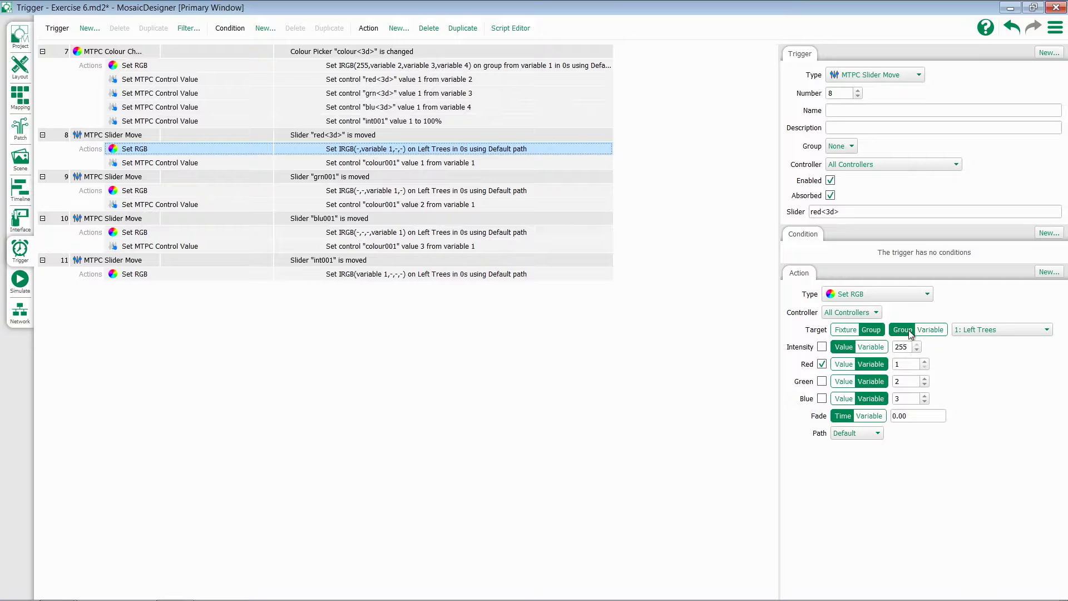
{"action": "left_click", "coordinate": [938, 332]}
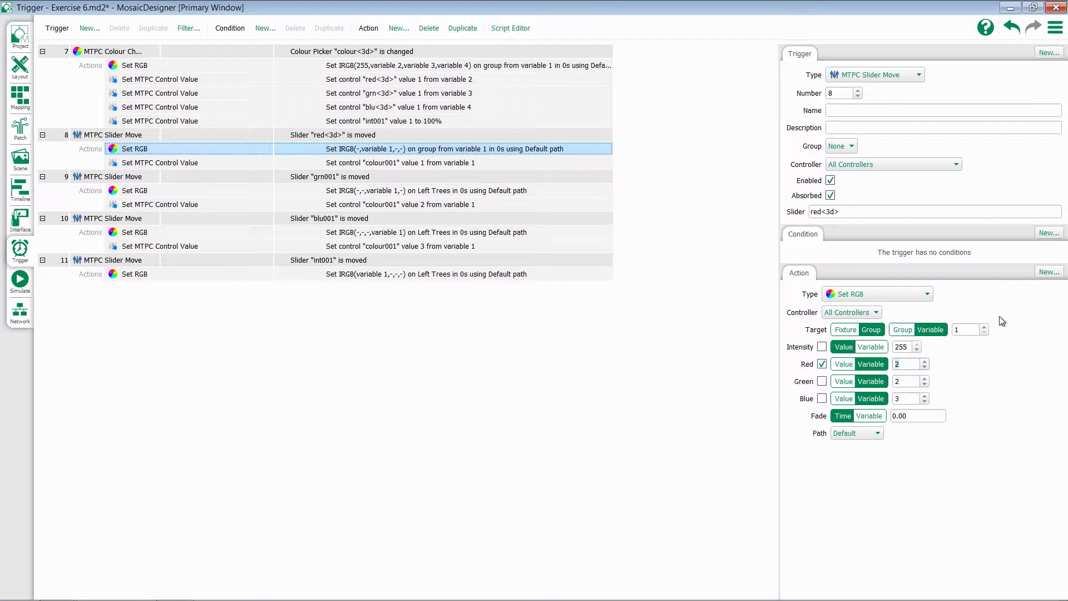
Make the colour001 control value action in trigger 8 take its value from variable 2
{"action": "left_click", "coordinate": [505, 163]}
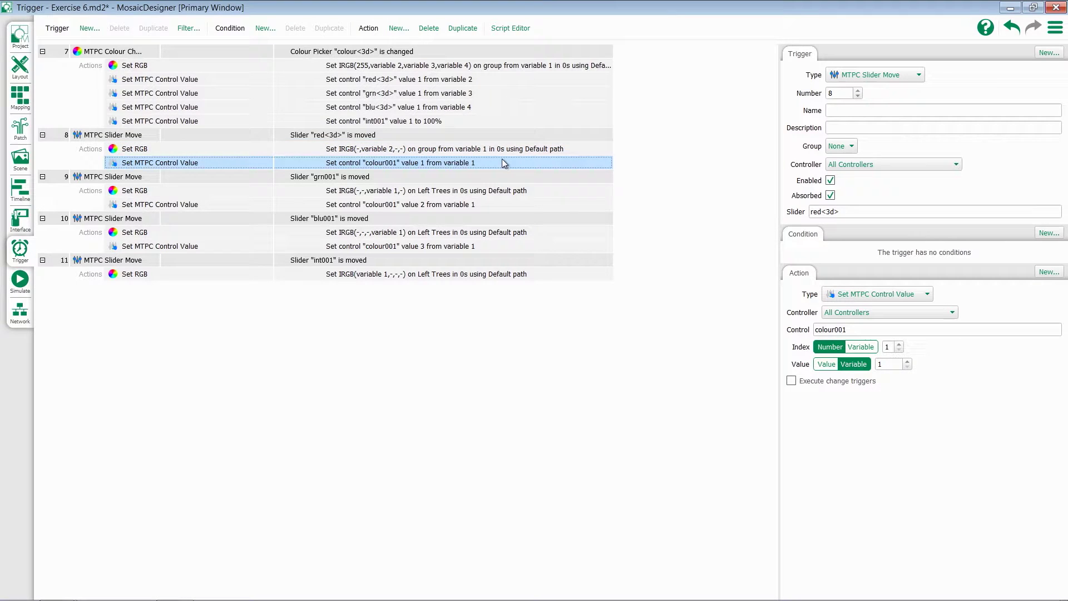
{"action": "left_click", "coordinate": [908, 362]}
Set the slider key of slider move trigger 9 to grn<3d>
{"action": "left_click", "coordinate": [344, 179]}
{"action": "left_click", "coordinate": [852, 214]}
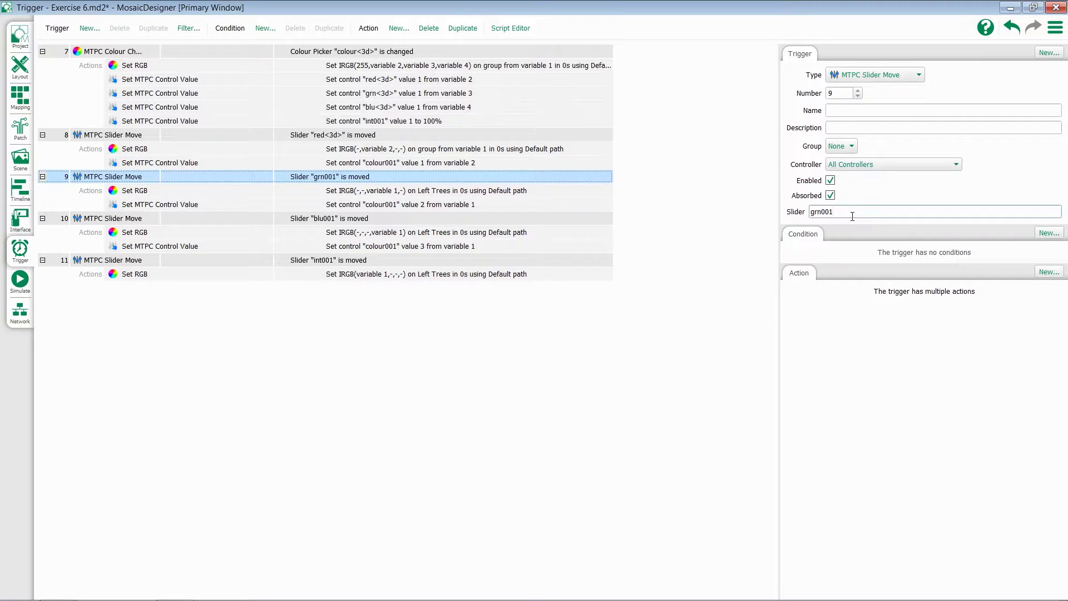
{"action": "key", "text": "BackSpace"}
{"action": "key", "text": "BackSpace"}
{"action": "type", "text": "<3"}
Make trigger 9's Set RGB action target the group from variable 1, and take its green and colour001 control values from variable 2
{"action": "left_click", "coordinate": [395, 192]}
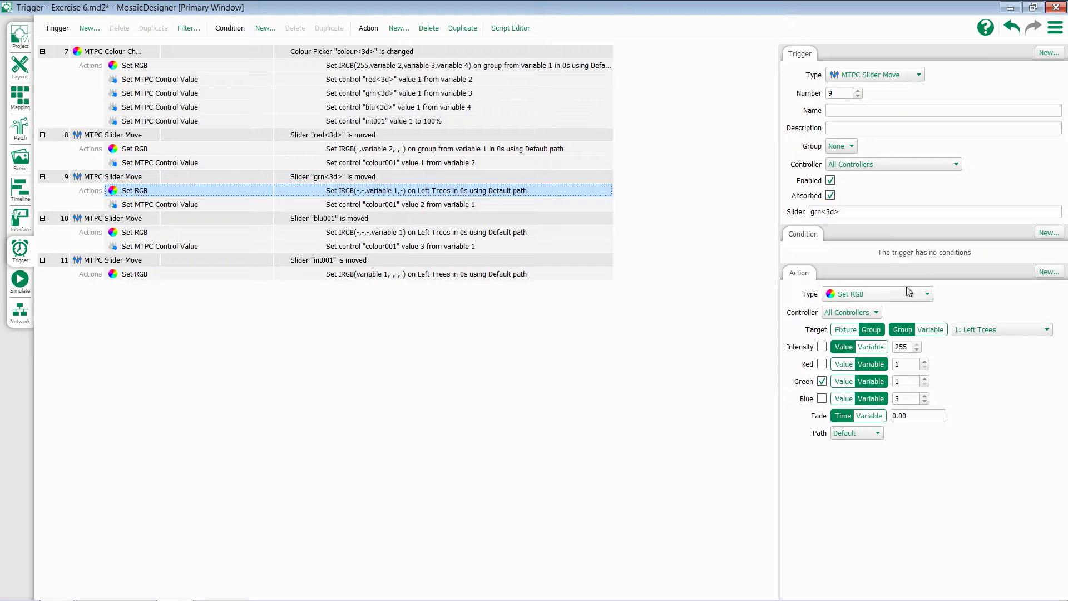
{"action": "left_click", "coordinate": [931, 329]}
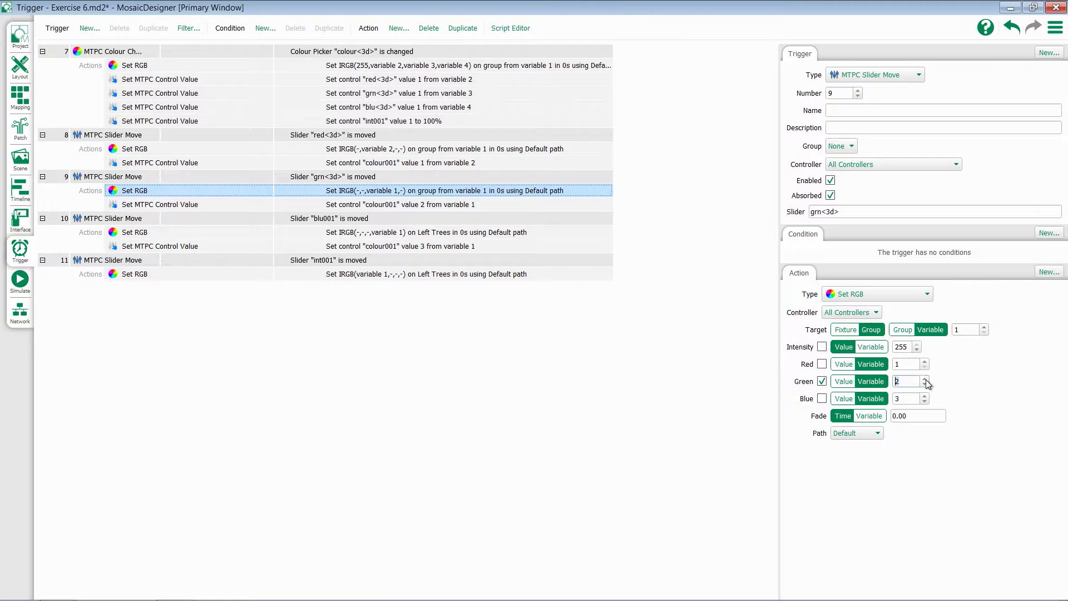
{"action": "left_click", "coordinate": [388, 206]}
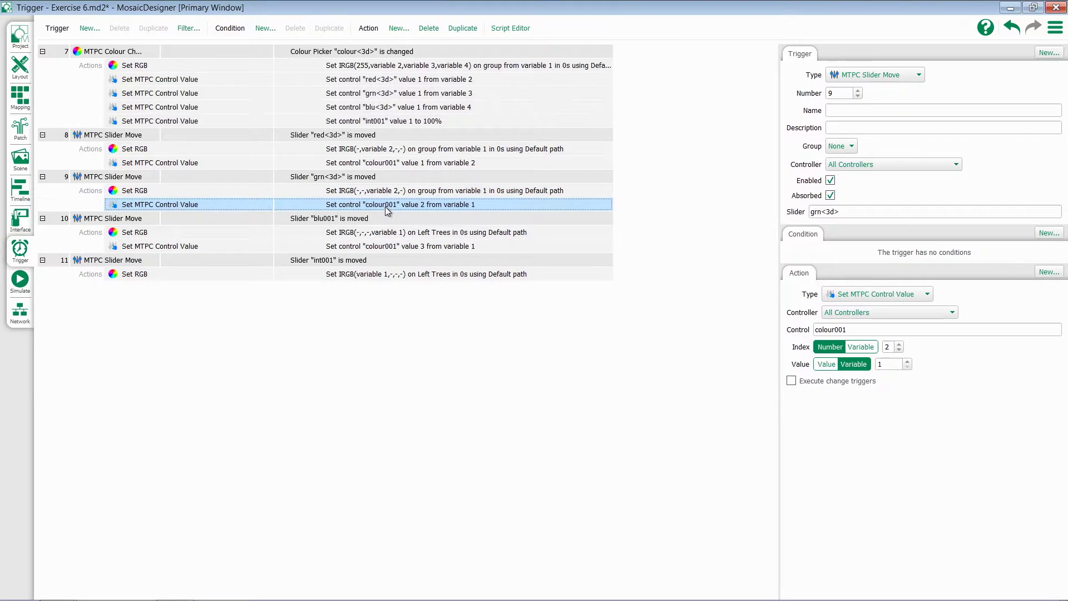
{"action": "left_click", "coordinate": [908, 361]}
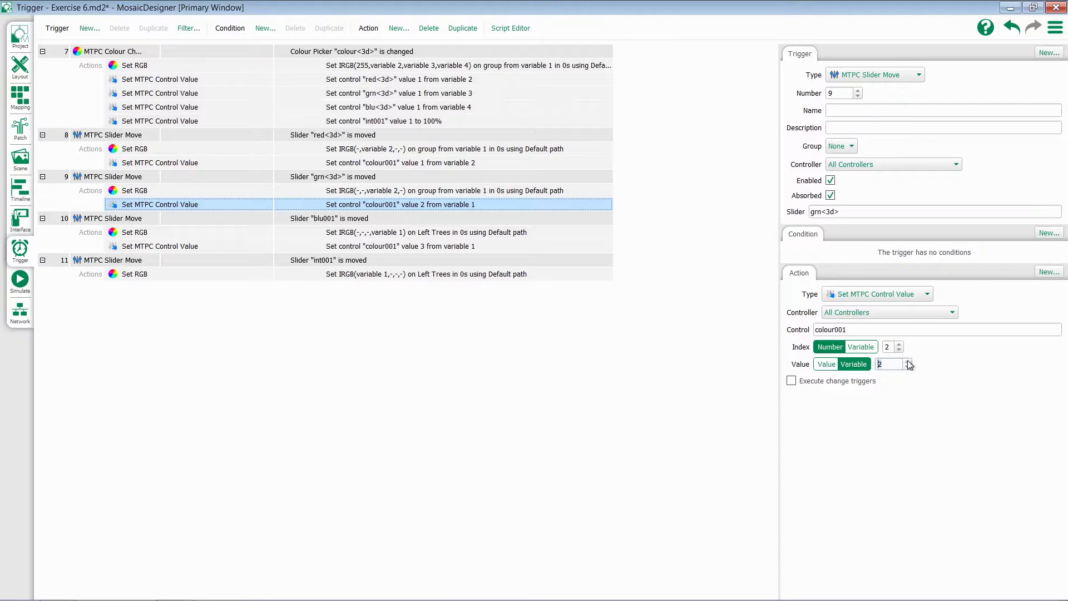
Set the slider key of slider move trigger 10 to blu<3d>
{"action": "left_click", "coordinate": [406, 218]}
{"action": "left_click", "coordinate": [836, 218]}
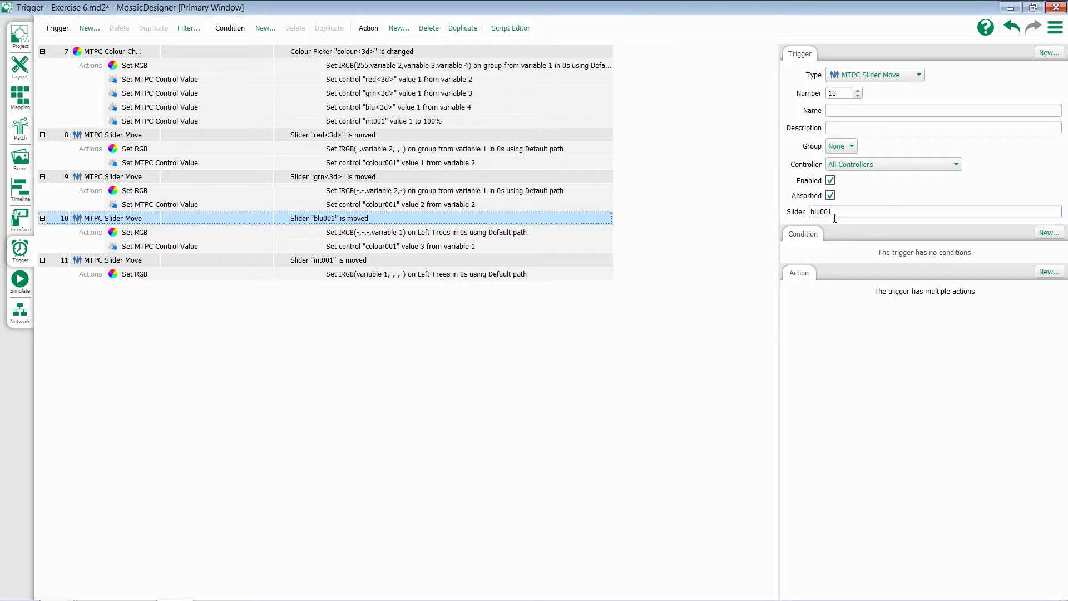
{"action": "key", "text": "BackSpace"}
{"action": "key", "text": "BackSpace"}
{"action": "key", "text": "BackSpace"}
{"action": "type", "text": "<"}
Make trigger 10's Set RGB action target the group from variable 1, and take its blue and colour001 control values from variable 2
{"action": "left_click", "coordinate": [477, 232]}
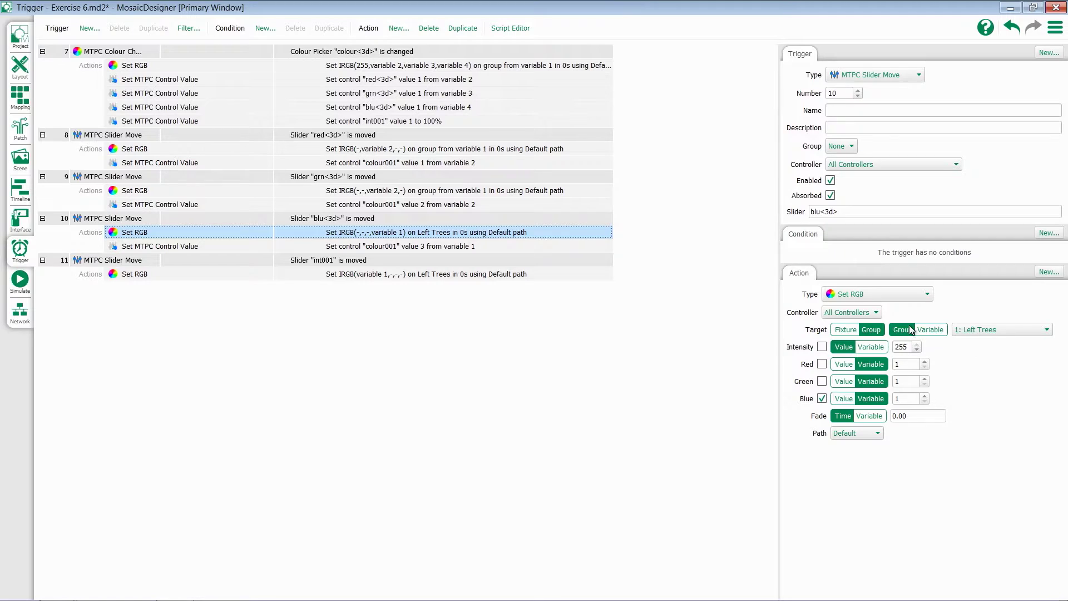
{"action": "left_click", "coordinate": [930, 330]}
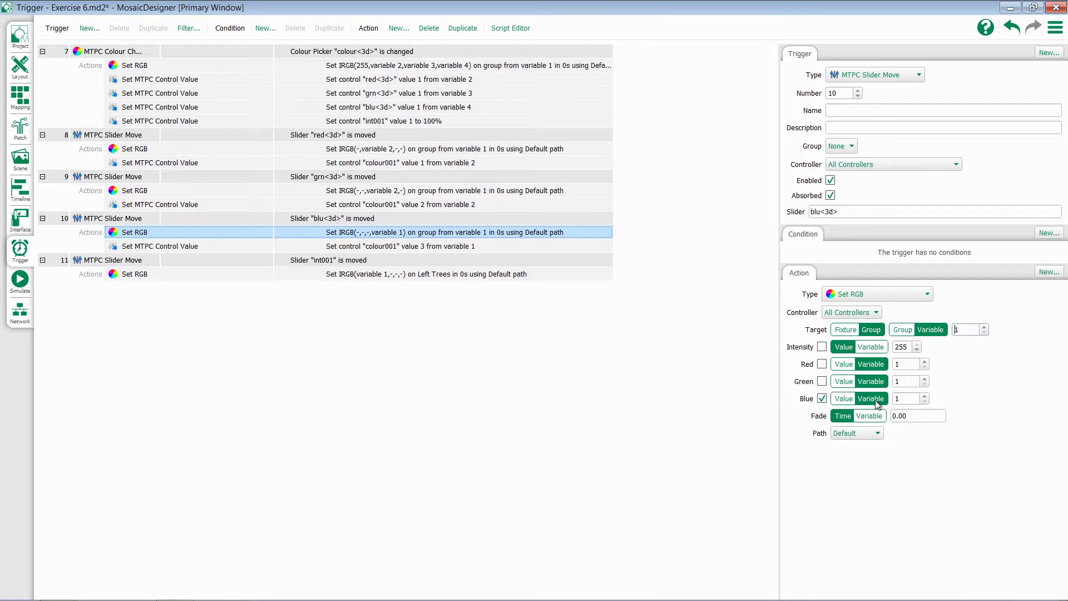
{"action": "left_click", "coordinate": [925, 395]}
{"action": "left_click", "coordinate": [446, 248]}
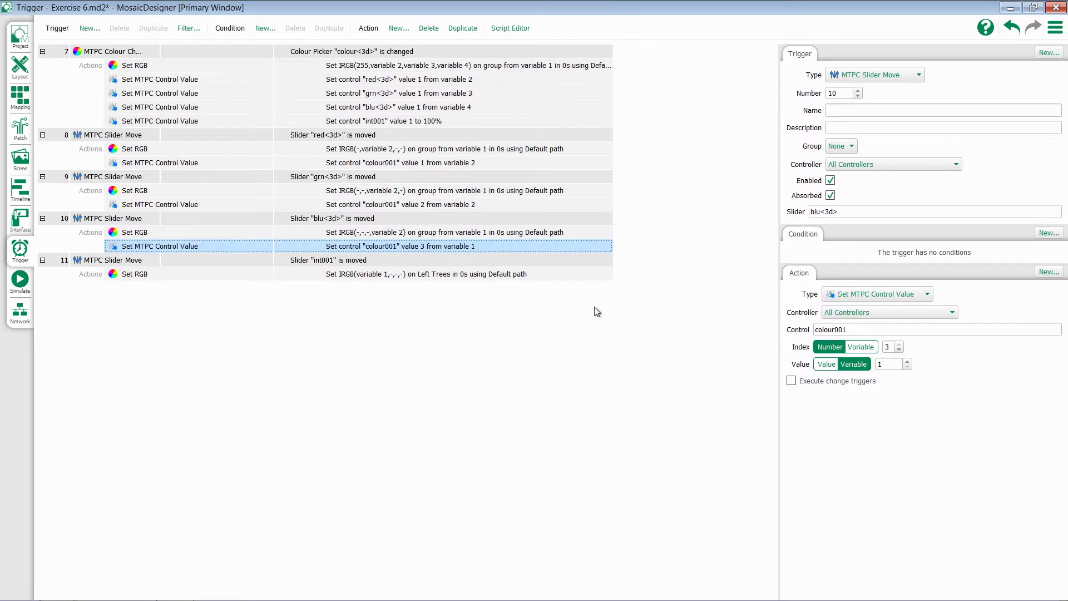
{"action": "left_click", "coordinate": [909, 362]}
Set trigger 11's slider key to int<3d> and make its Set RGB action target the group from variable 1 with intensity from variable 2
{"action": "left_click", "coordinate": [392, 218]}
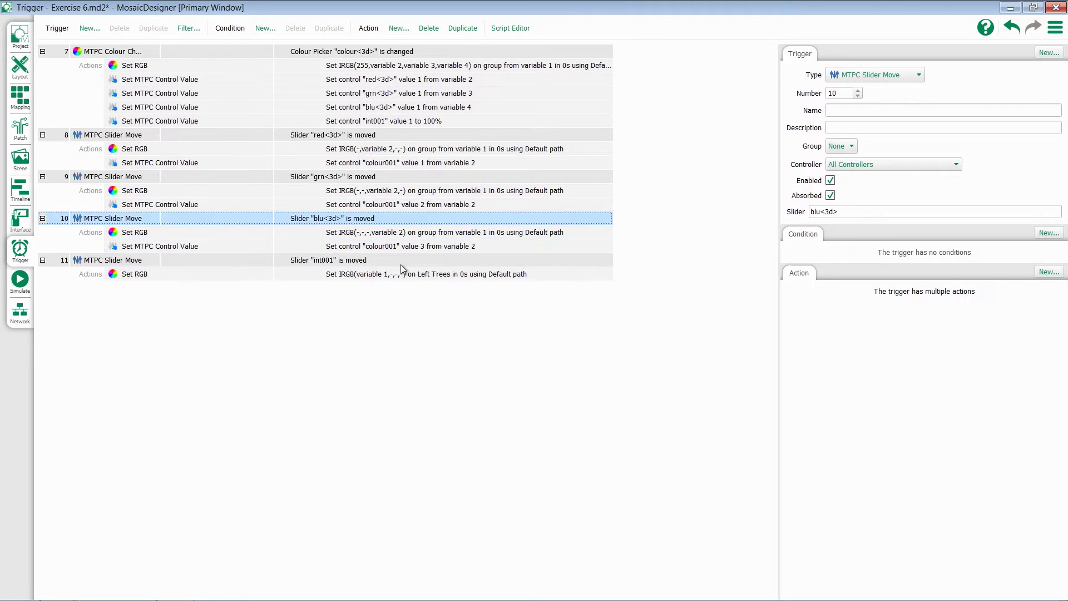
{"action": "left_click", "coordinate": [372, 261]}
{"action": "left_click", "coordinate": [887, 212]}
{"action": "key", "text": "BackSpace"}
{"action": "key", "text": "BackSpace"}
{"action": "key", "text": "BackSpace"}
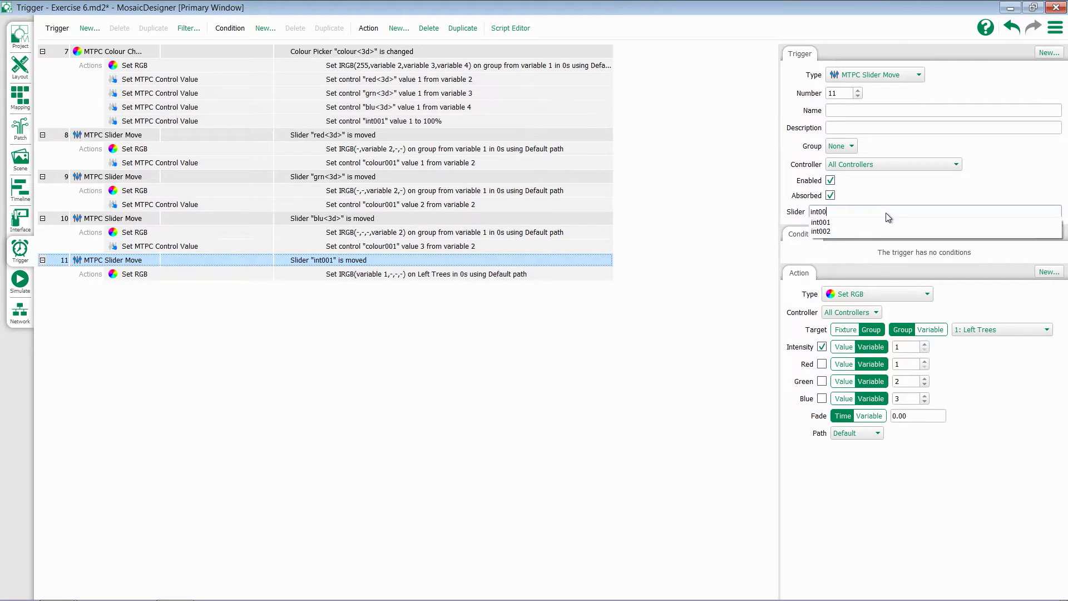
{"action": "type", "text": "<3d>"}
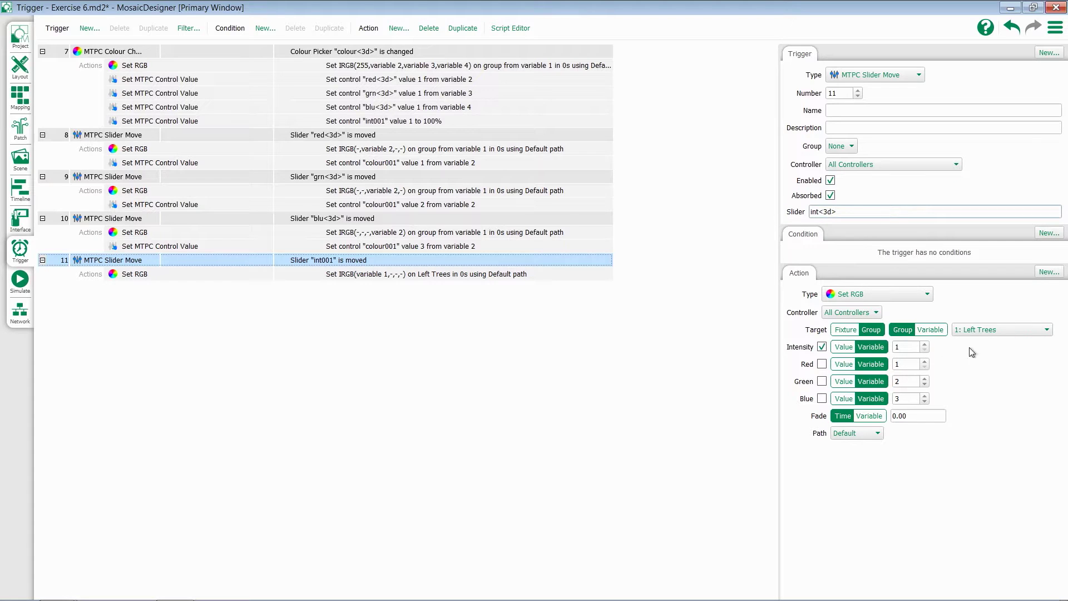
{"action": "left_click", "coordinate": [943, 329]}
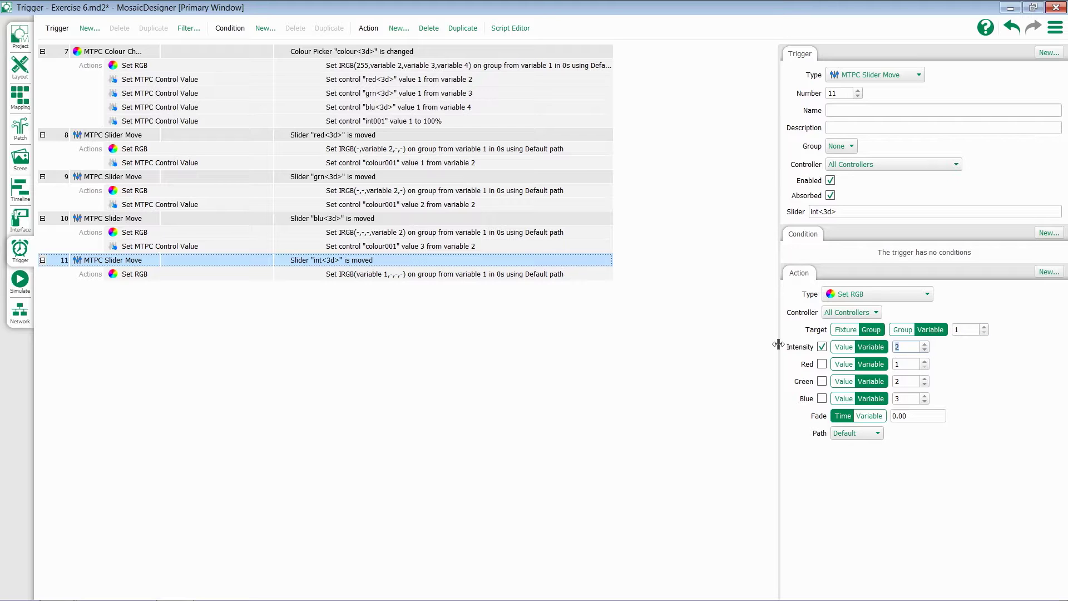
Add the Color 2 page to the interface's page switcher after the Color page
{"action": "left_click", "coordinate": [21, 220]}
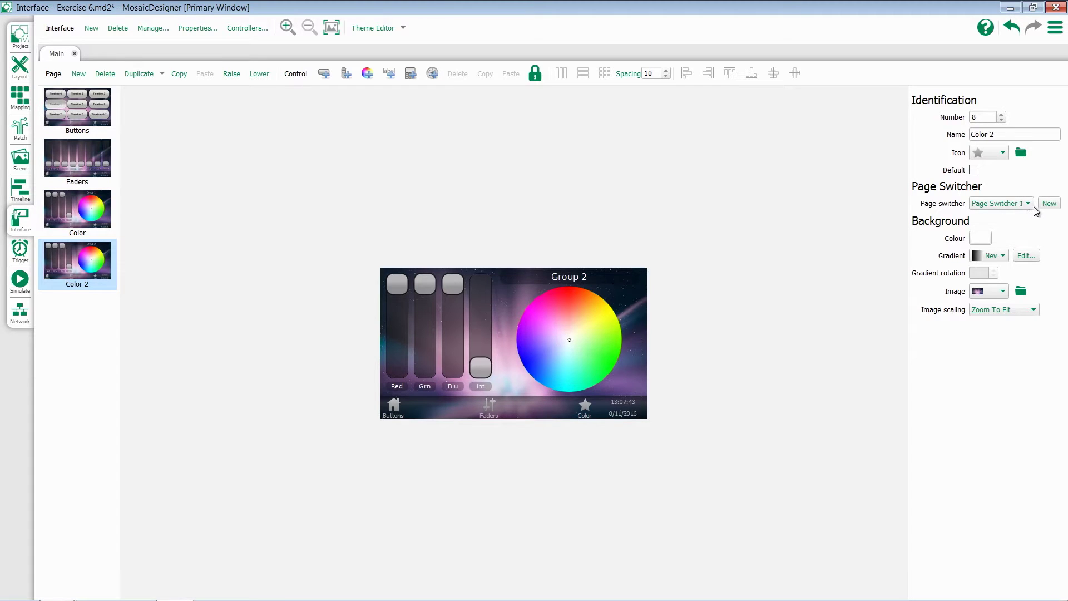
{"action": "left_click", "coordinate": [509, 416]}
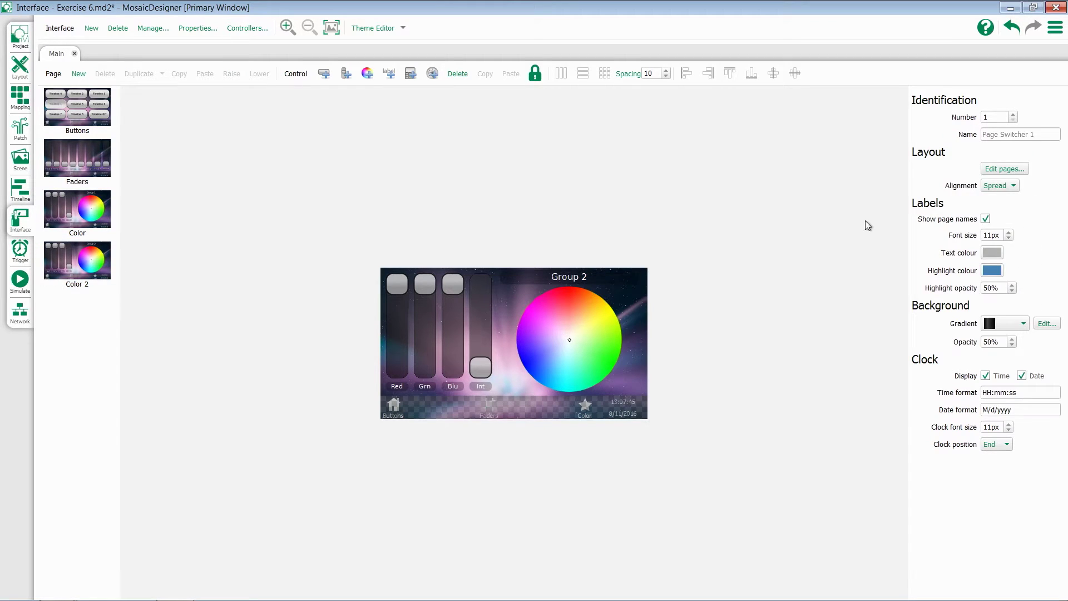
{"action": "left_click", "coordinate": [1005, 169]}
{"action": "left_click", "coordinate": [795, 244]}
{"action": "left_click_drag", "start_coordinate": [796, 245], "coordinate": [963, 308]}
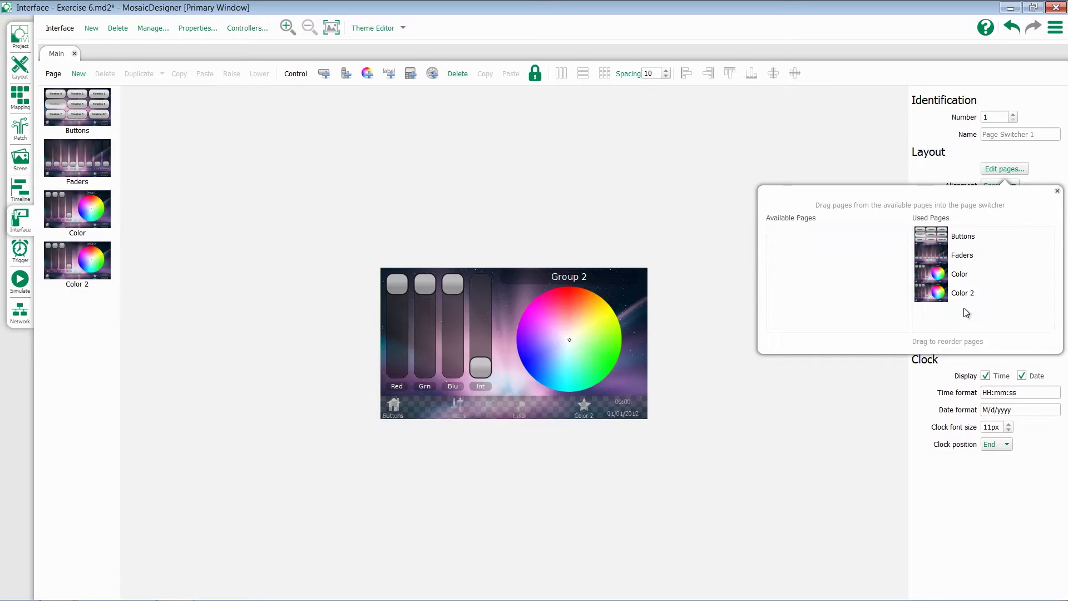
{"action": "left_click", "coordinate": [791, 445]}
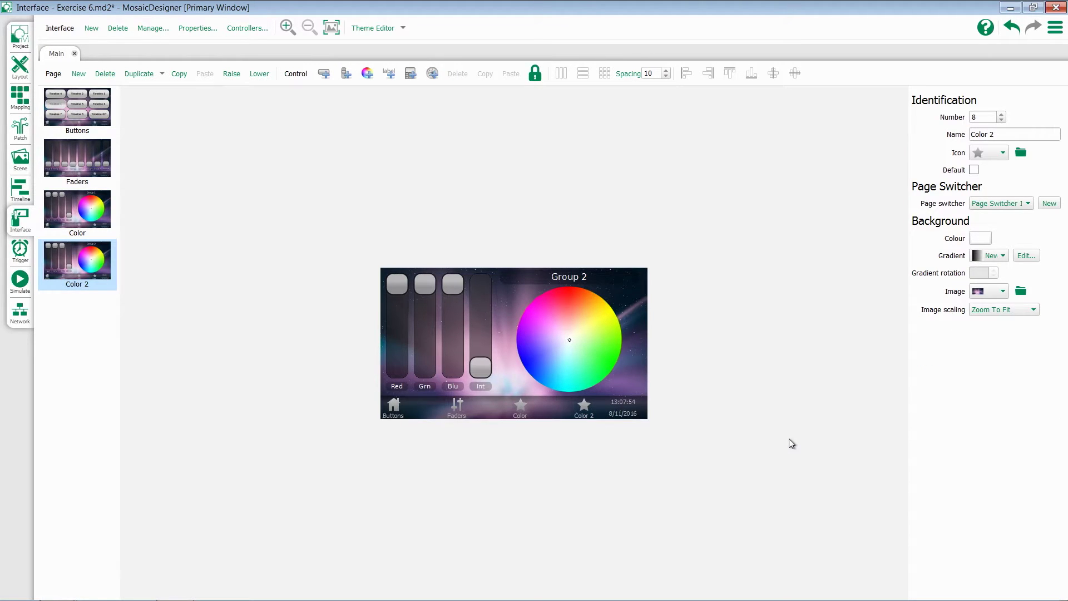
Upload the project with the two colour pages to the controller and close the upload window
{"action": "key", "text": "ctrl+u"}
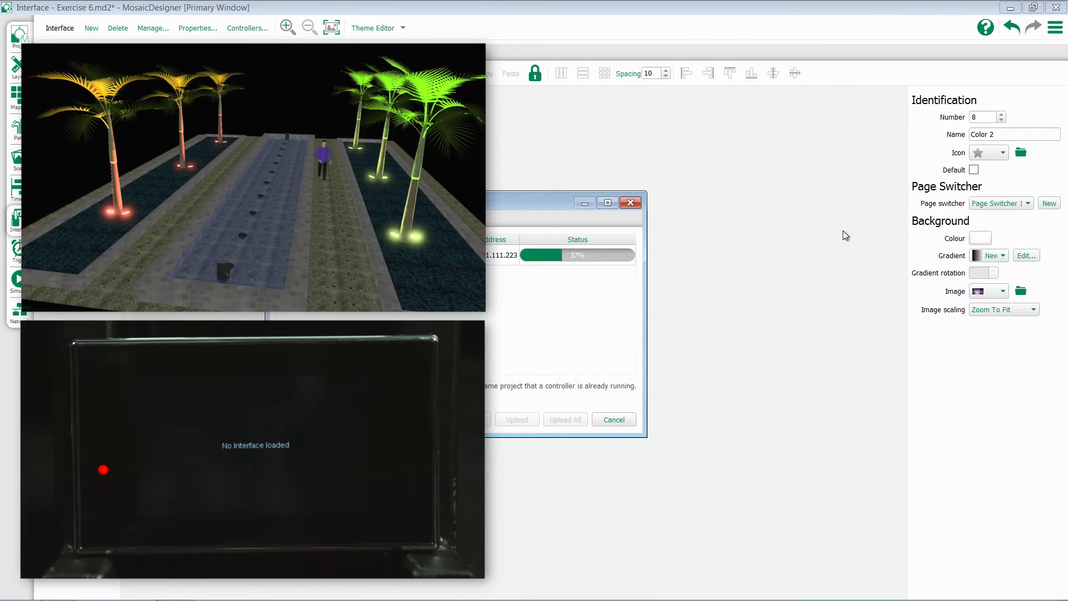
{"action": "left_click", "coordinate": [17, 247]}
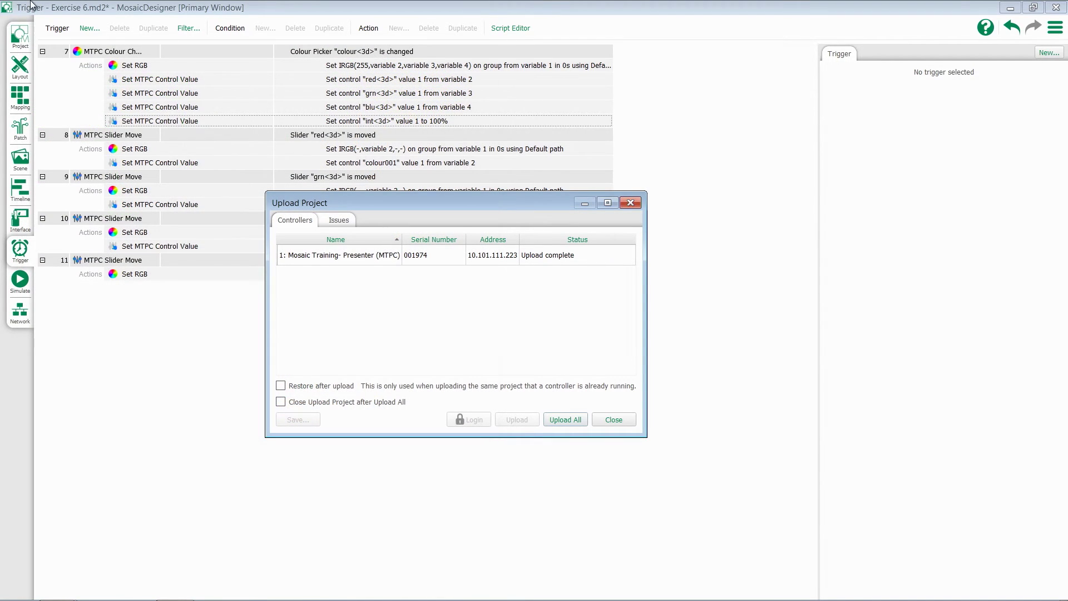
{"action": "left_click", "coordinate": [630, 204]}
Duplicate the Color 2 interface page while keeping its control keys
{"action": "left_click", "coordinate": [15, 222]}
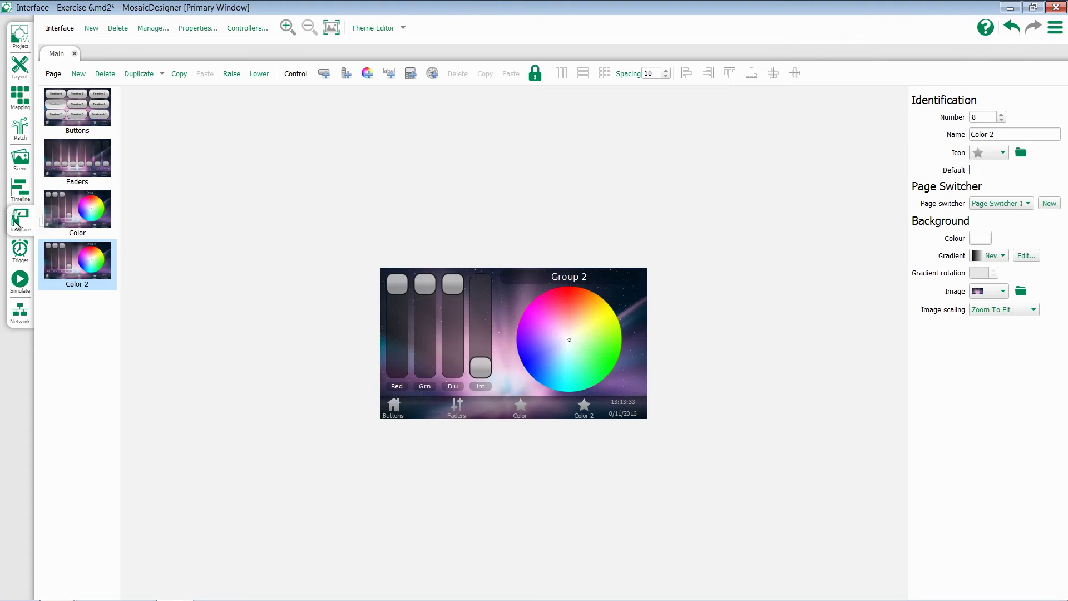
{"action": "right_click", "coordinate": [82, 257]}
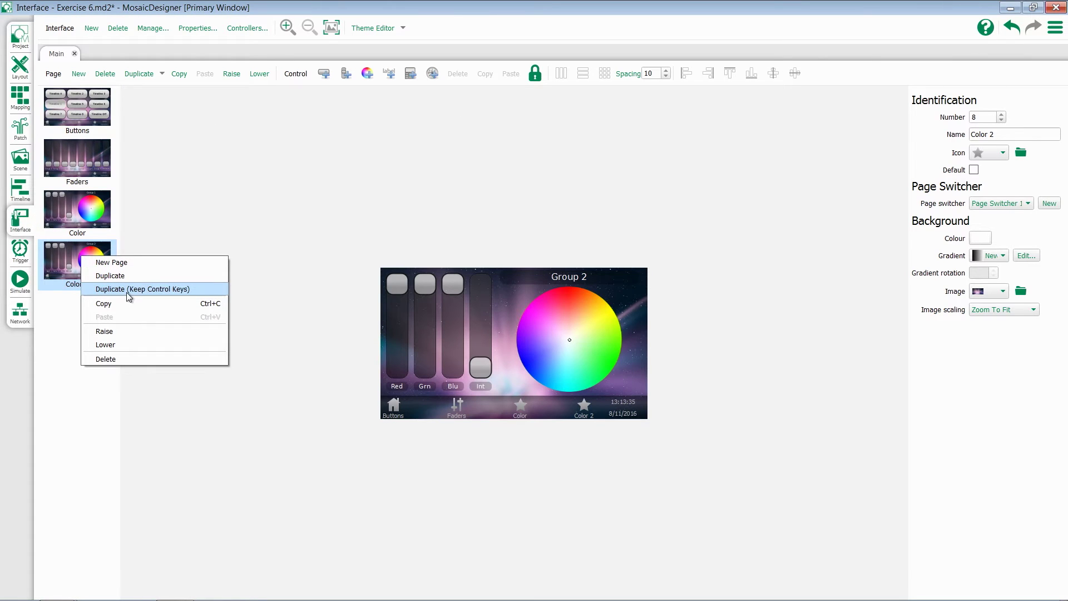
{"action": "left_click", "coordinate": [165, 289]}
Renumber the keys of the Red, Grn, Blu and Int sliders on the duplicated page to end in 003
{"action": "left_click", "coordinate": [591, 280]}
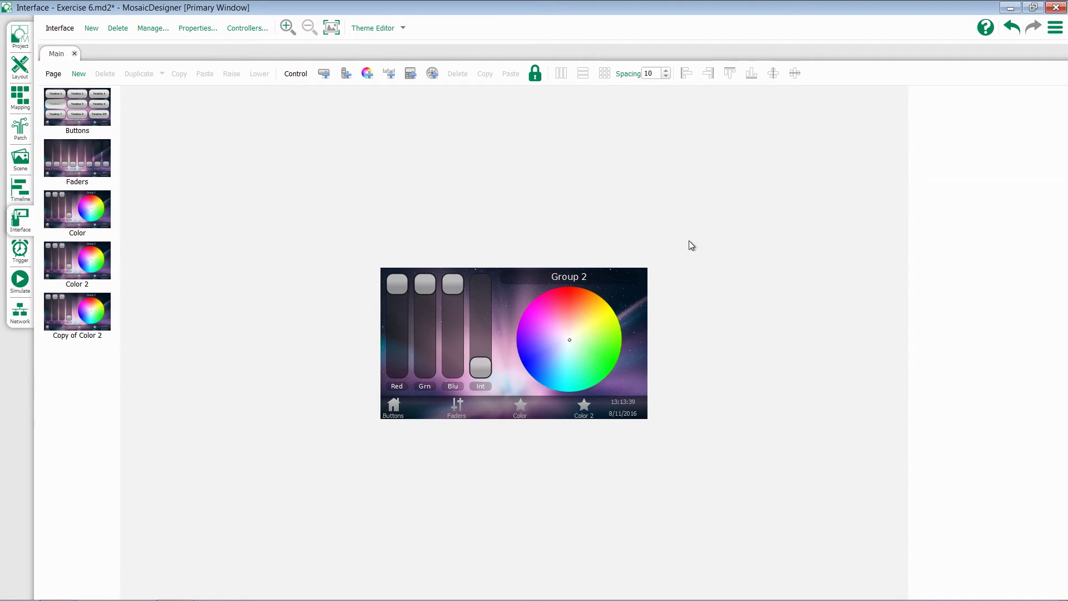
{"action": "left_click", "coordinate": [408, 325]}
{"action": "left_click", "coordinate": [1021, 135]}
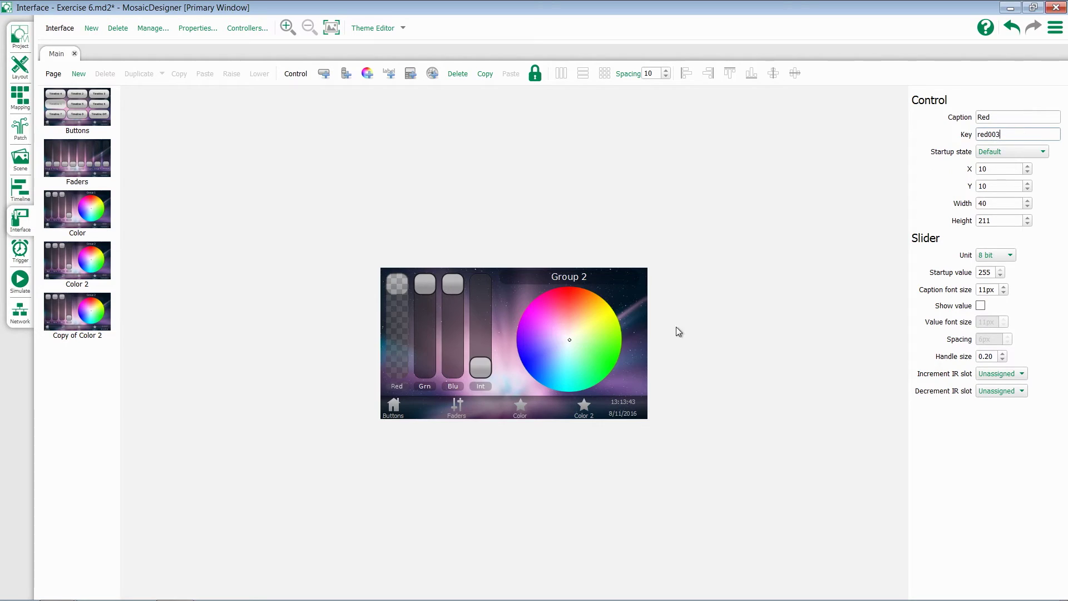
{"action": "left_click", "coordinate": [426, 314]}
{"action": "left_click", "coordinate": [1011, 138]}
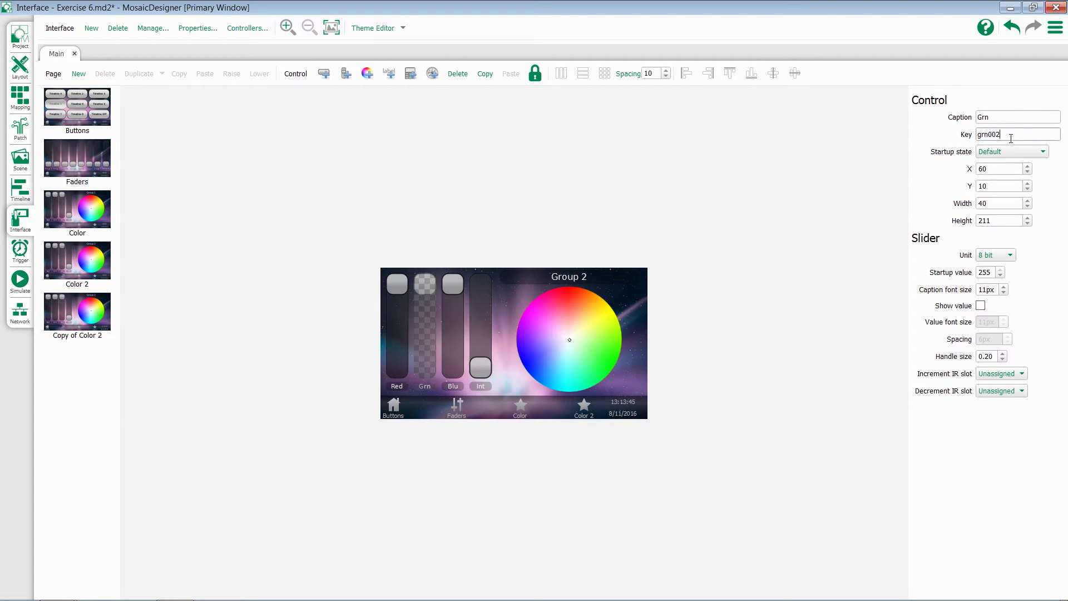
{"action": "type", "text": "3"}
{"action": "left_click", "coordinate": [452, 304]}
{"action": "left_click", "coordinate": [1024, 135]}
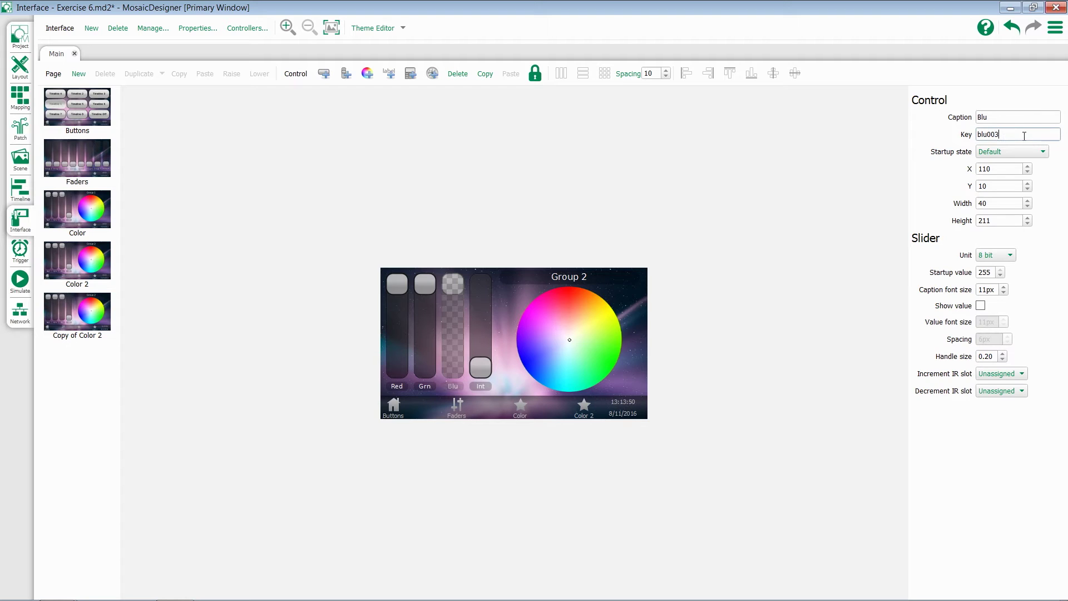
{"action": "left_click", "coordinate": [481, 323]}
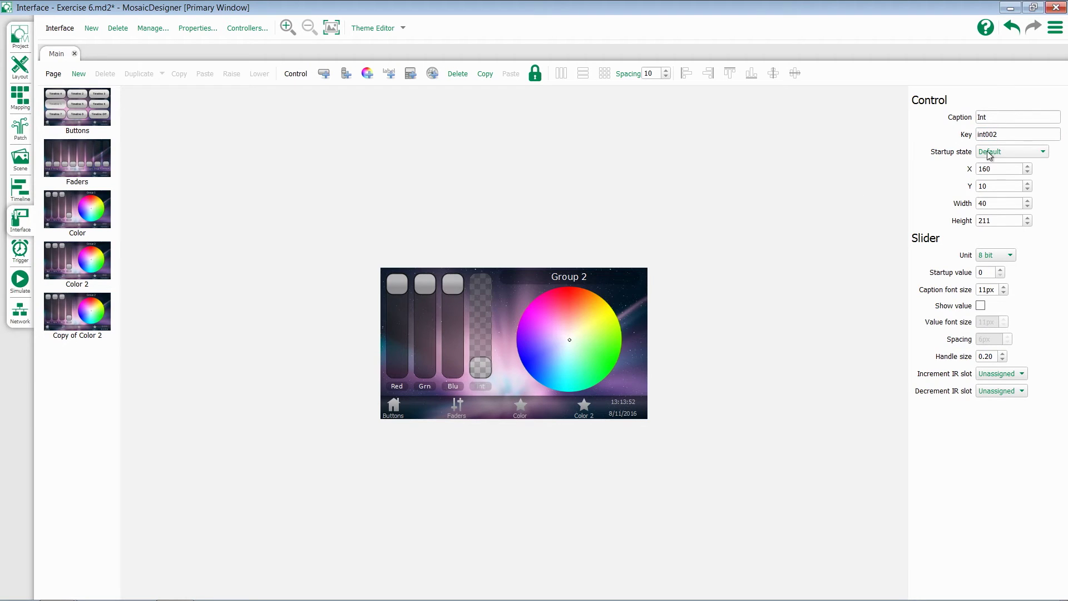
{"action": "left_click", "coordinate": [1000, 135]}
{"action": "key", "text": "BackSpace"}
Set the duplicated page's colour picker key to colour003 and its label caption to Group 3
{"action": "left_click", "coordinate": [575, 324]}
{"action": "left_click", "coordinate": [1040, 134]}
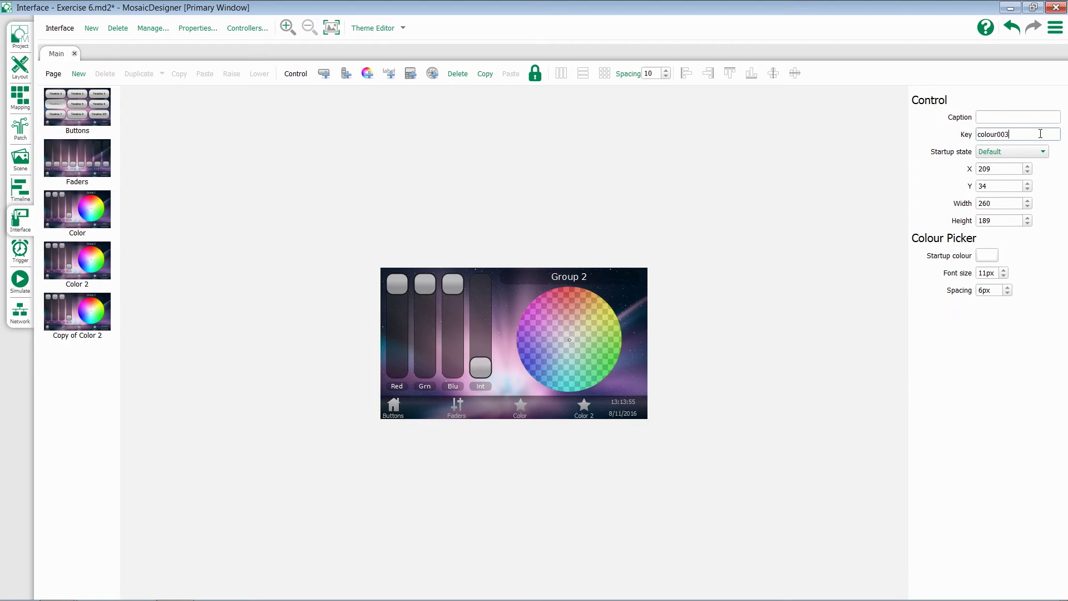
{"action": "type", "text": "3"}
{"action": "left_click", "coordinate": [558, 277]}
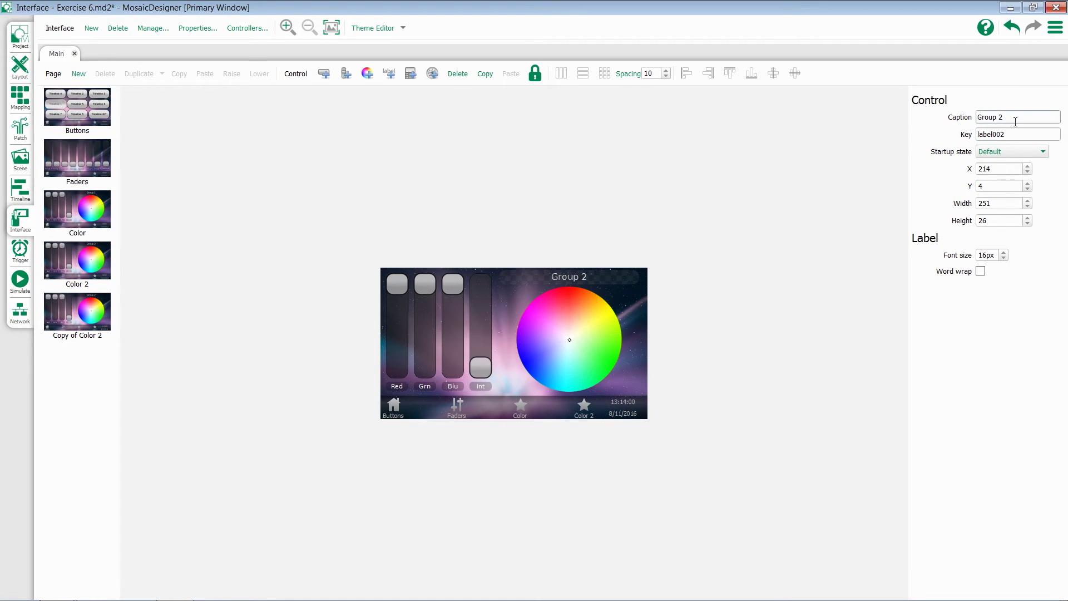
{"action": "left_click", "coordinate": [859, 198]}
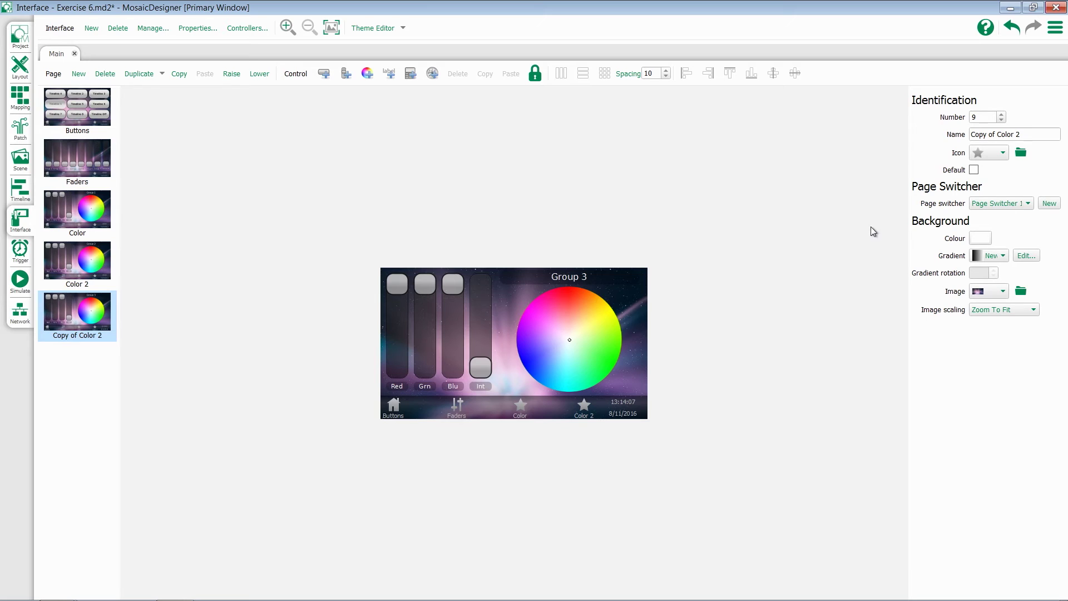
Add the Copy of Color 2 page to the end of the page switcher
{"action": "left_click", "coordinate": [554, 417]}
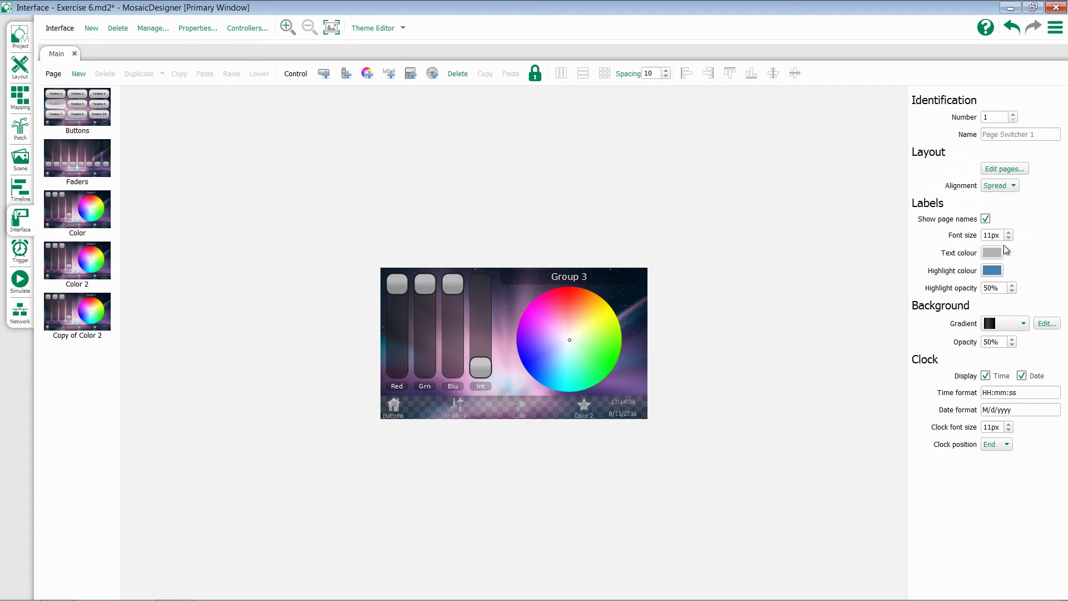
{"action": "left_click", "coordinate": [1003, 170]}
{"action": "left_click_drag", "start_coordinate": [790, 235], "coordinate": [952, 309]}
{"action": "left_click", "coordinate": [777, 454]}
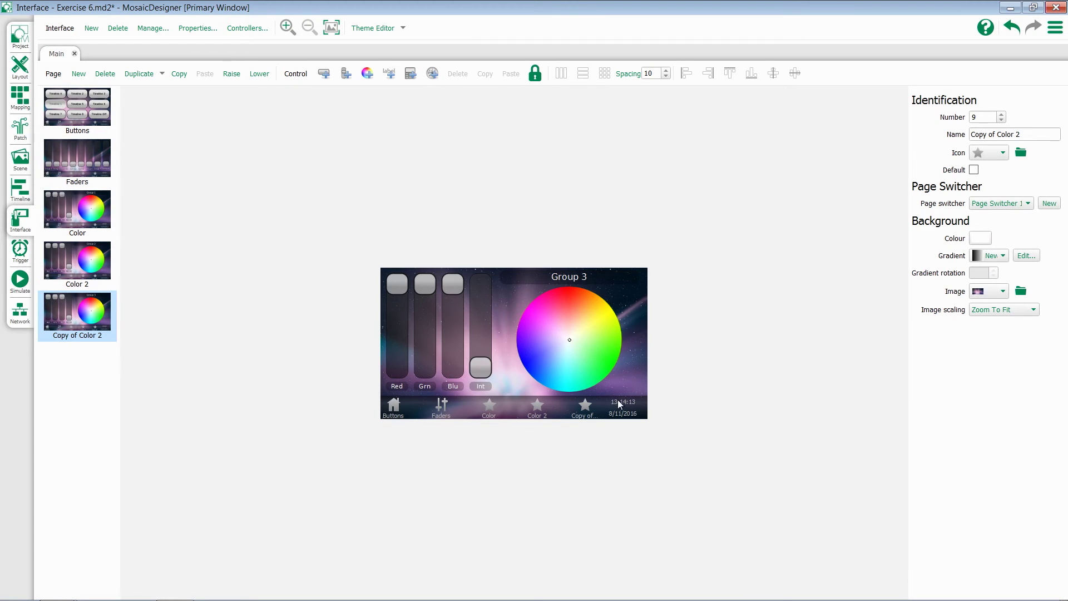
Upload the project with the added Group 3 page to the controller and close the upload window
{"action": "key", "text": "ctrl+u"}
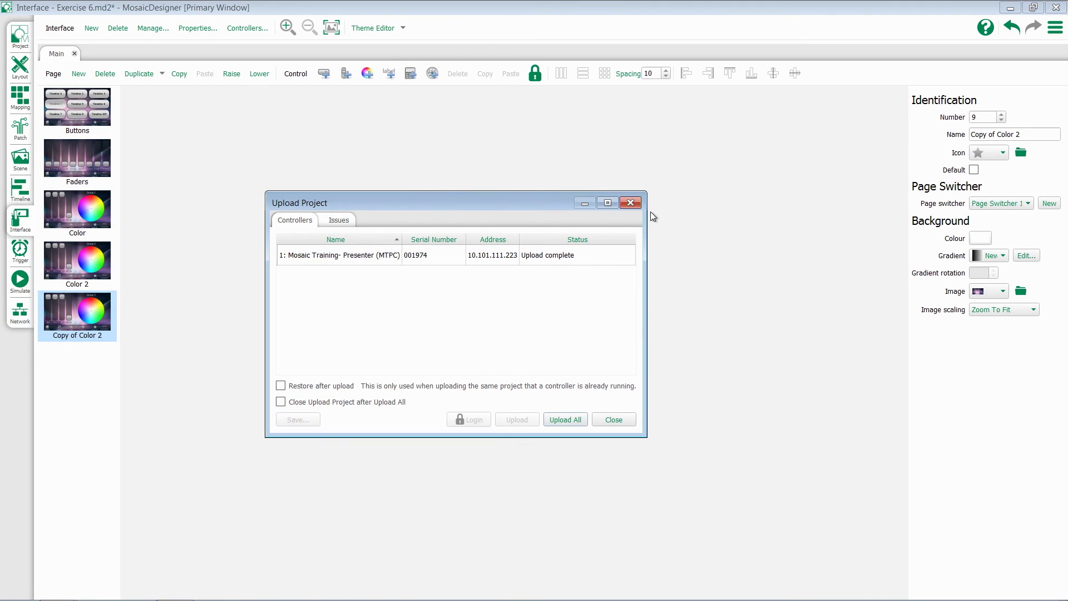
{"action": "left_click", "coordinate": [630, 203]}
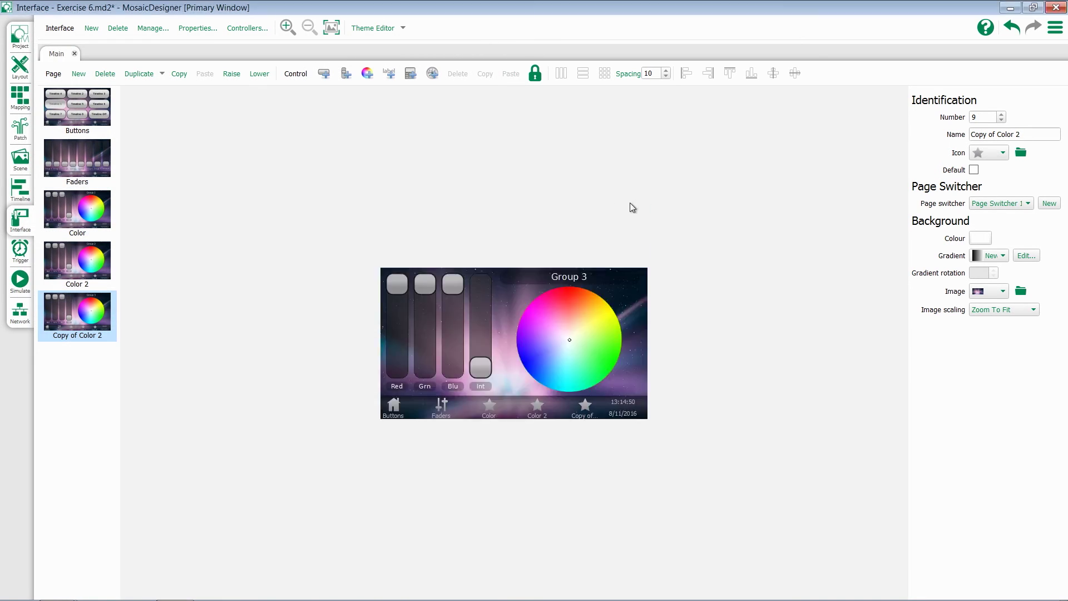
Open the settings of colour change trigger 7 in the trigger list for review
{"action": "left_click", "coordinate": [20, 249]}
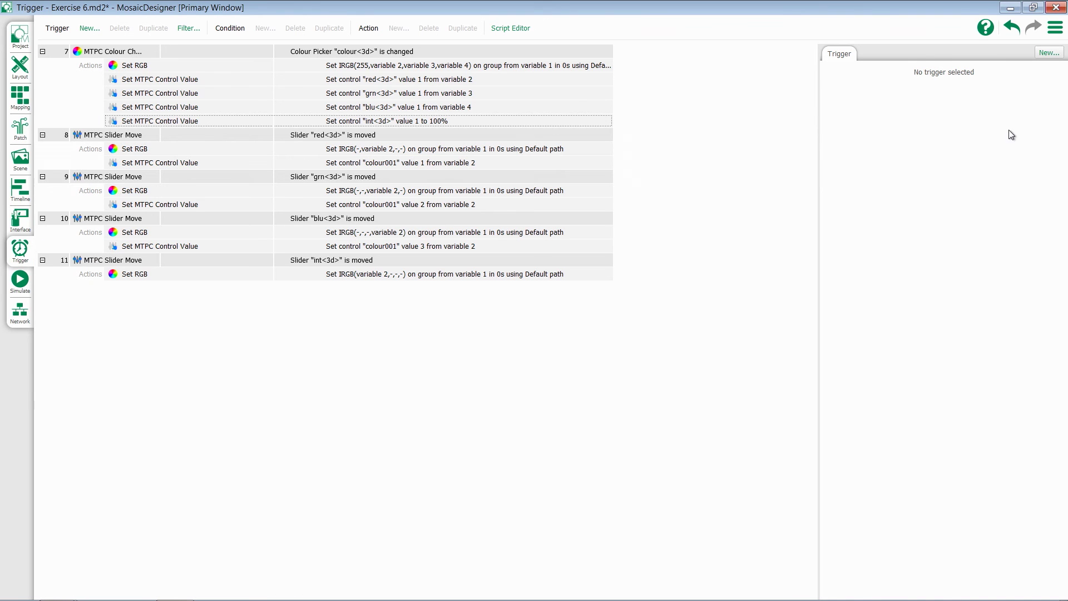
{"action": "left_click", "coordinate": [462, 52]}
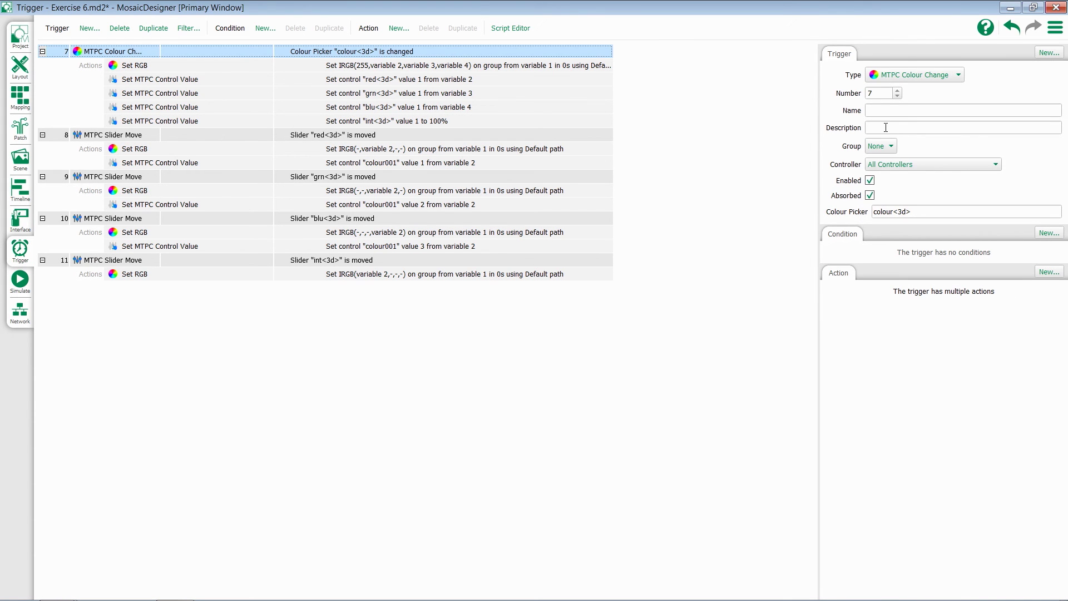